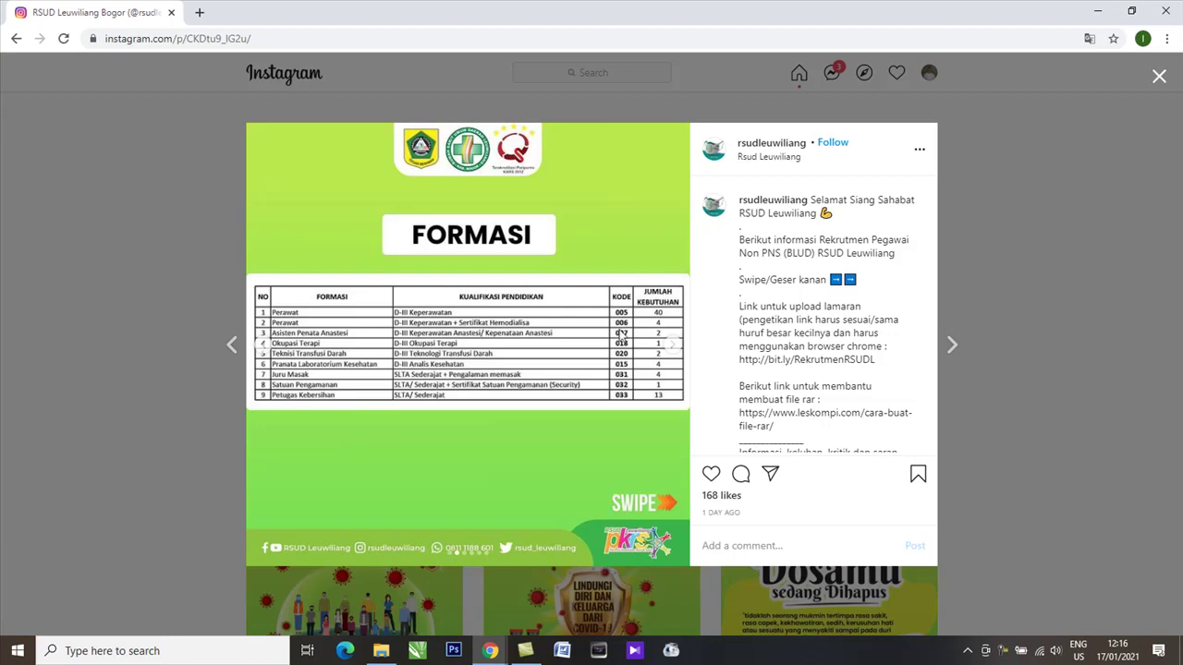
scroll(889, 385, down, 1)
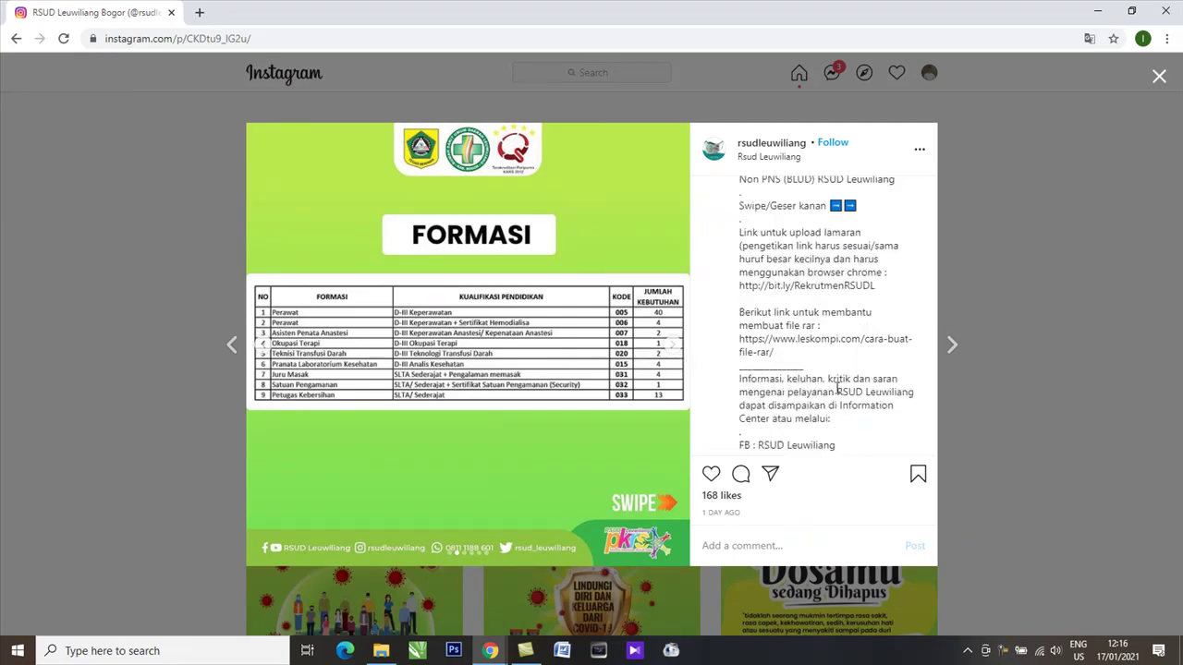
scroll(839, 387, up, 1)
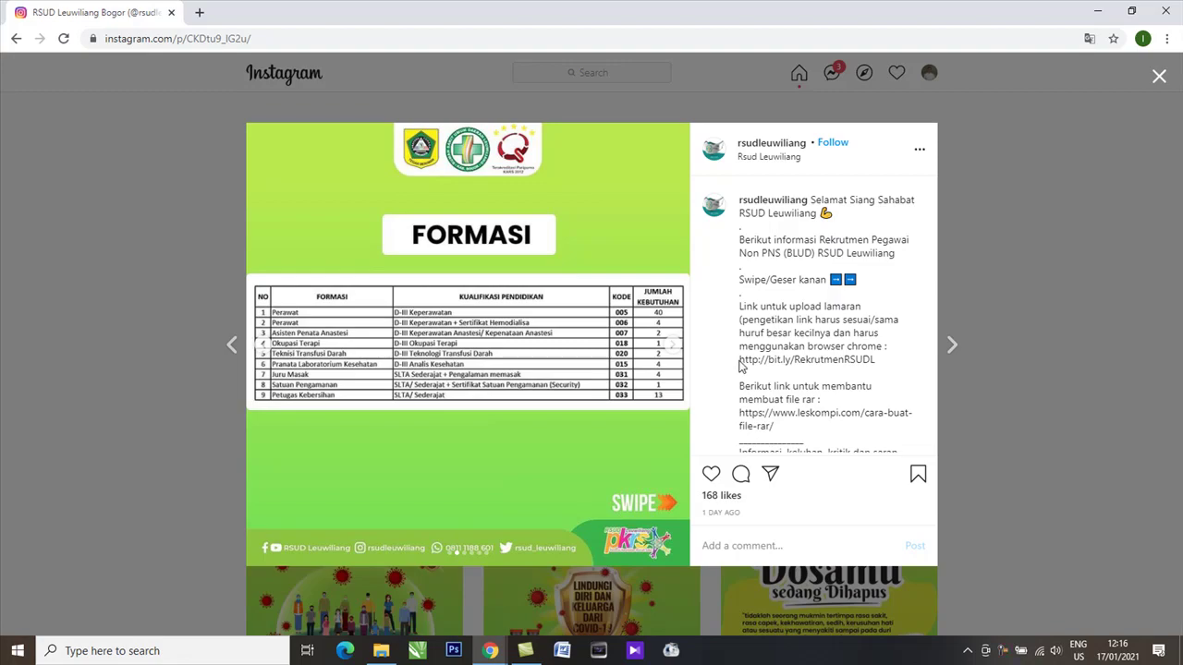
drag(739, 364, 879, 372)
key(ctrl+c)
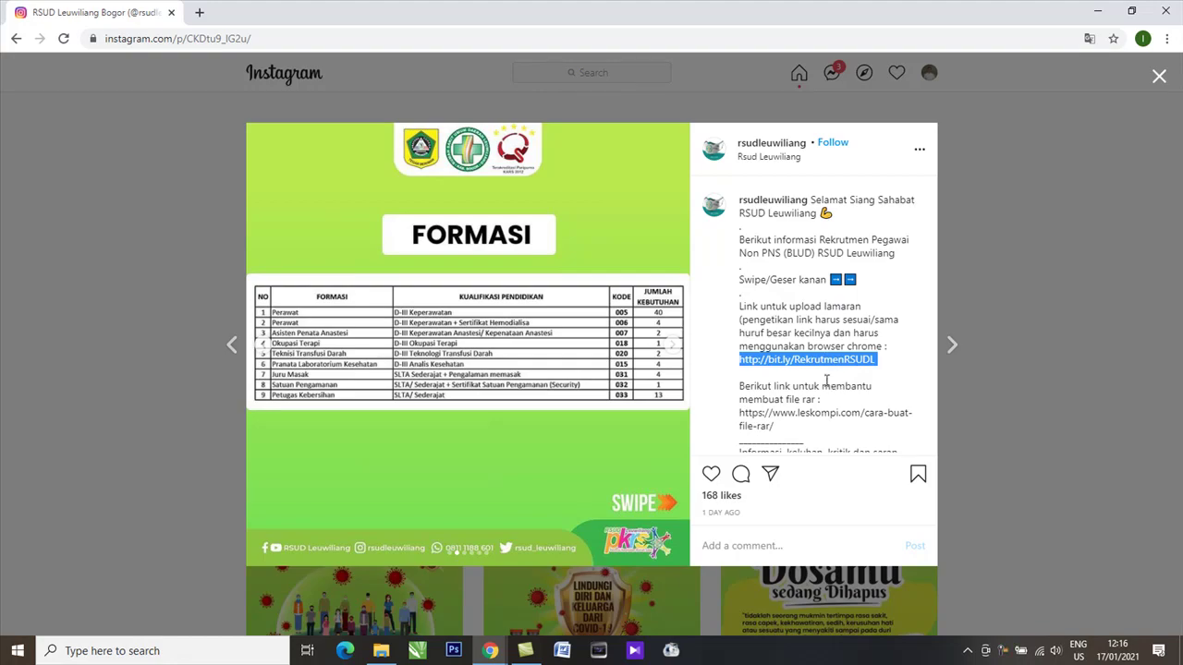
click(198, 12)
key(ctrl+v)
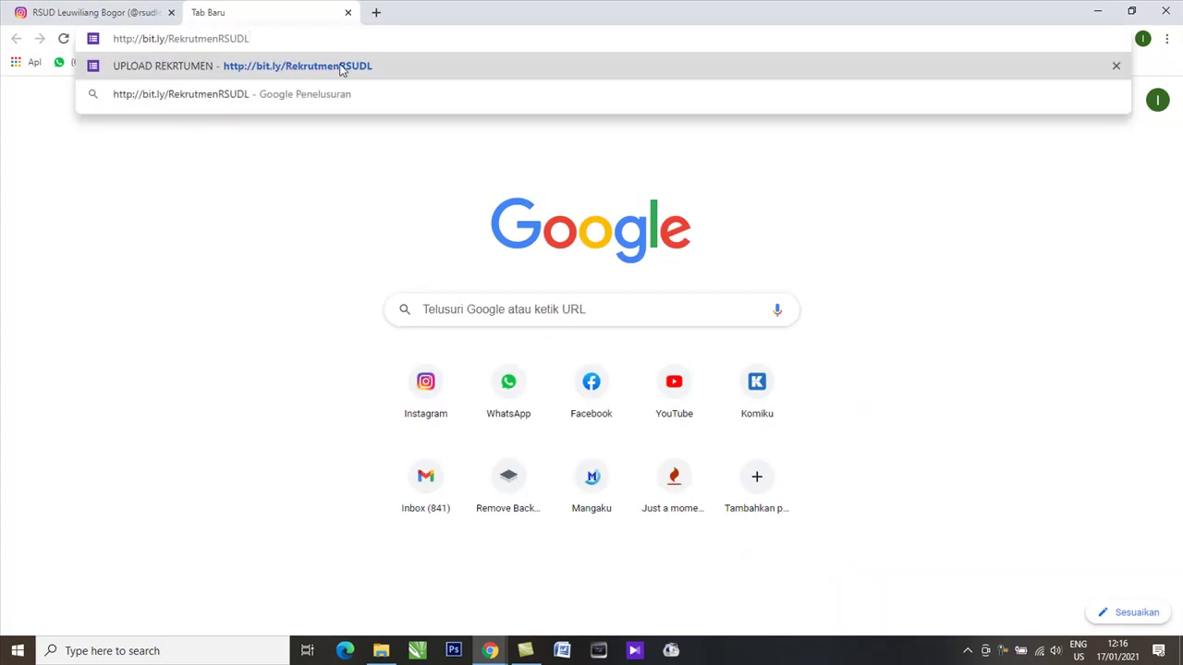
click(341, 70)
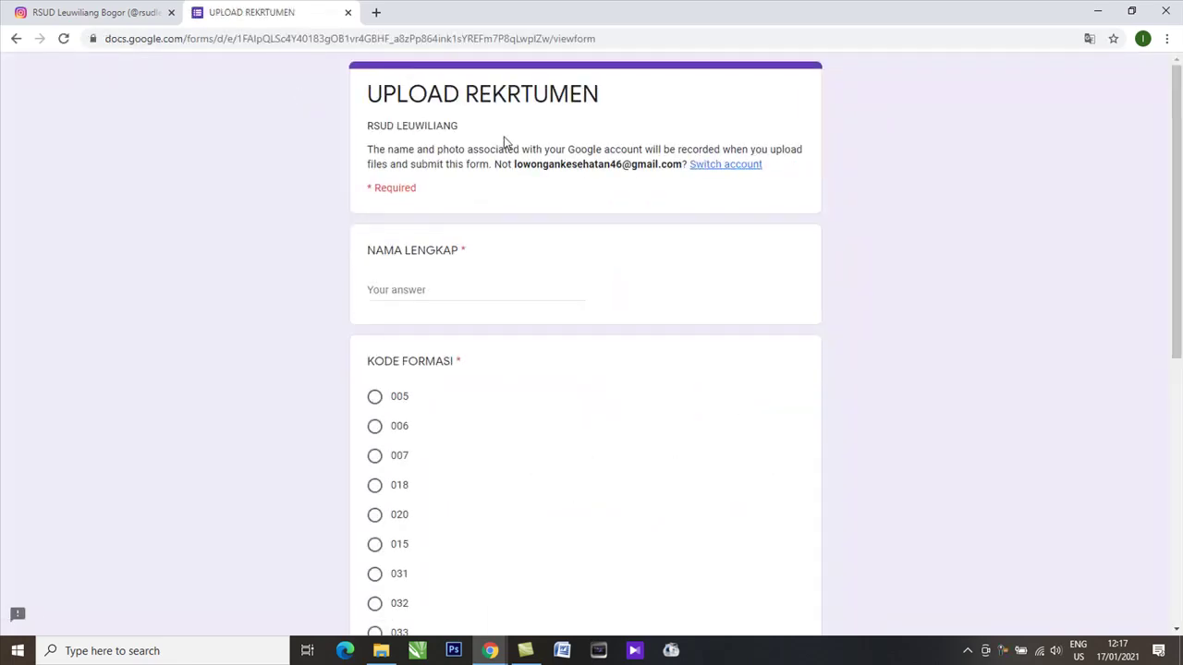
scroll(494, 152, down, 1)
scroll(490, 161, up, 1)
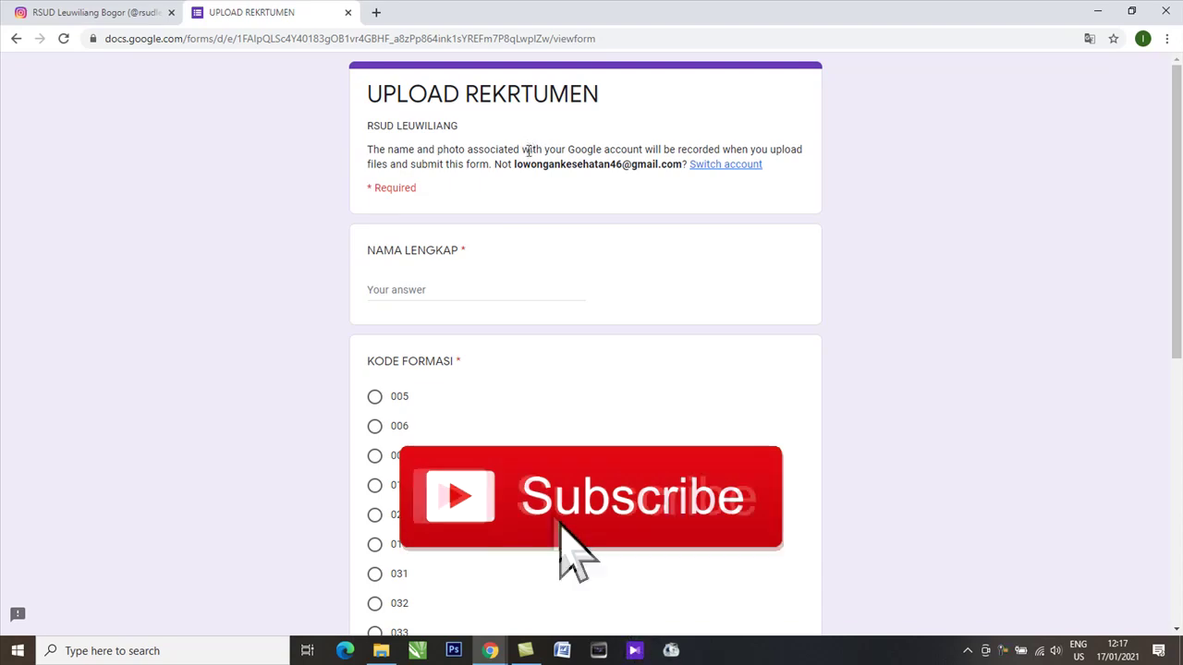
Step: Enter the applicant's full name in the NAMA LENGKAP field
click(438, 293)
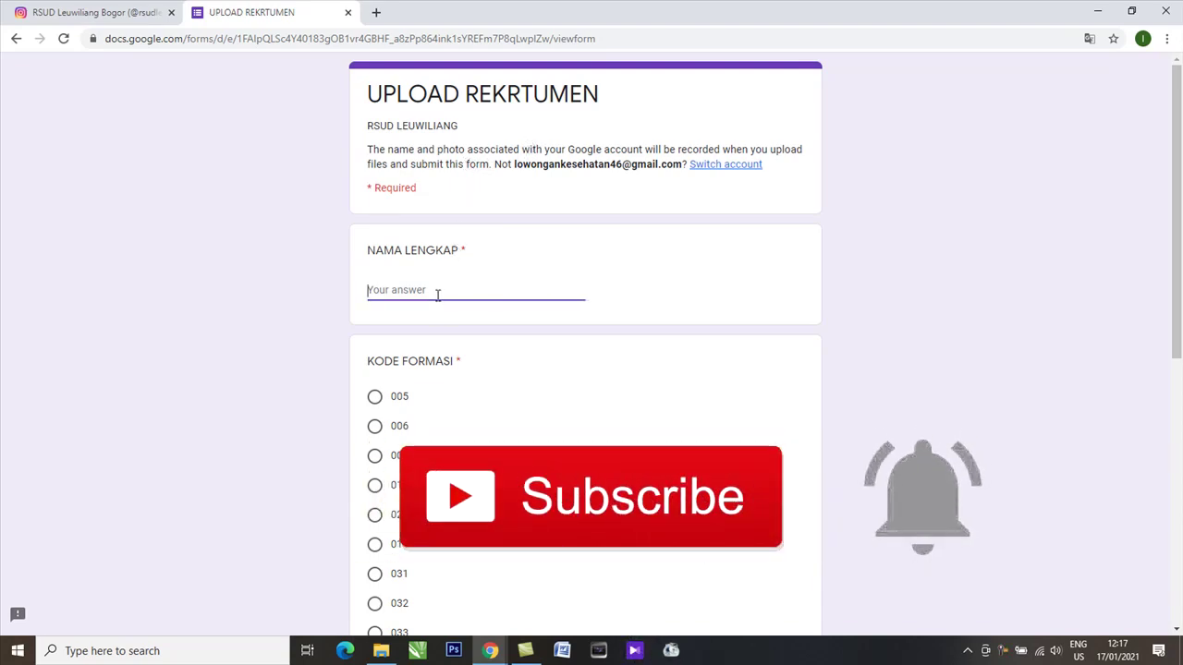
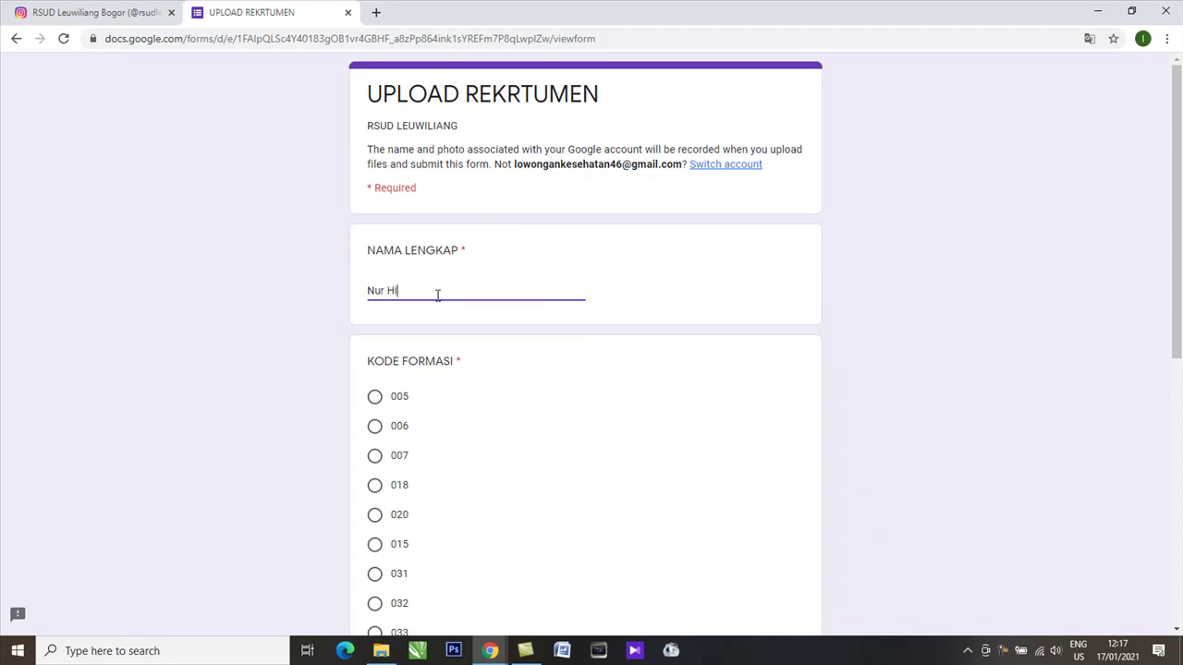
scroll(375, 420, down, 1)
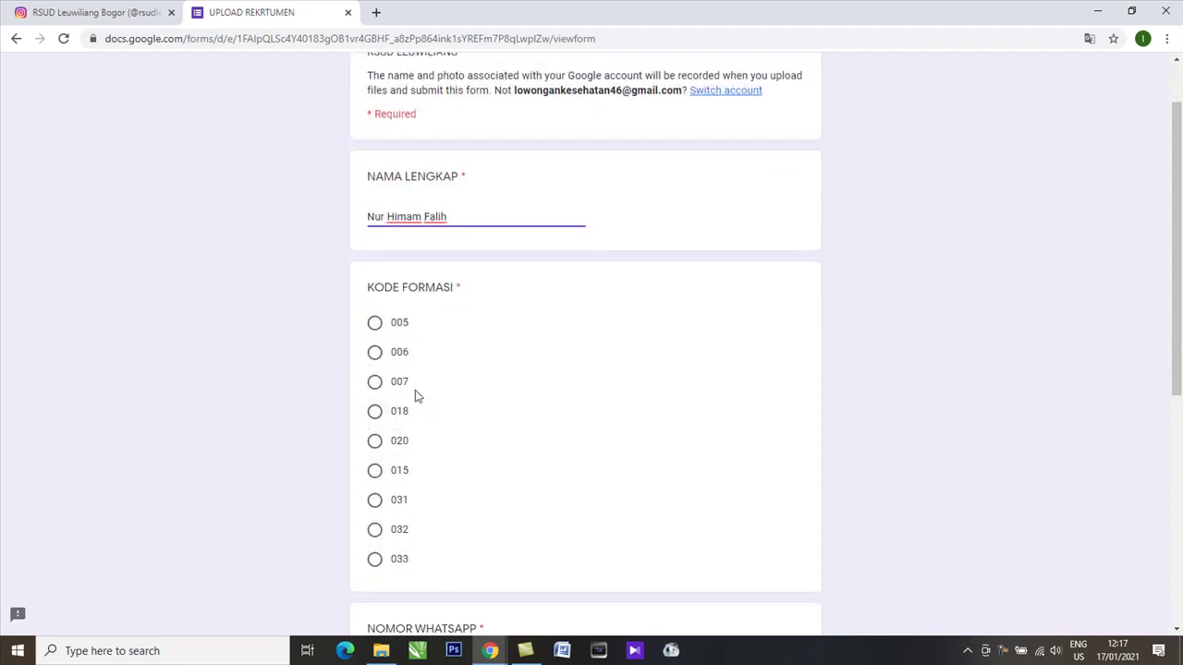
scroll(440, 347, down, 1)
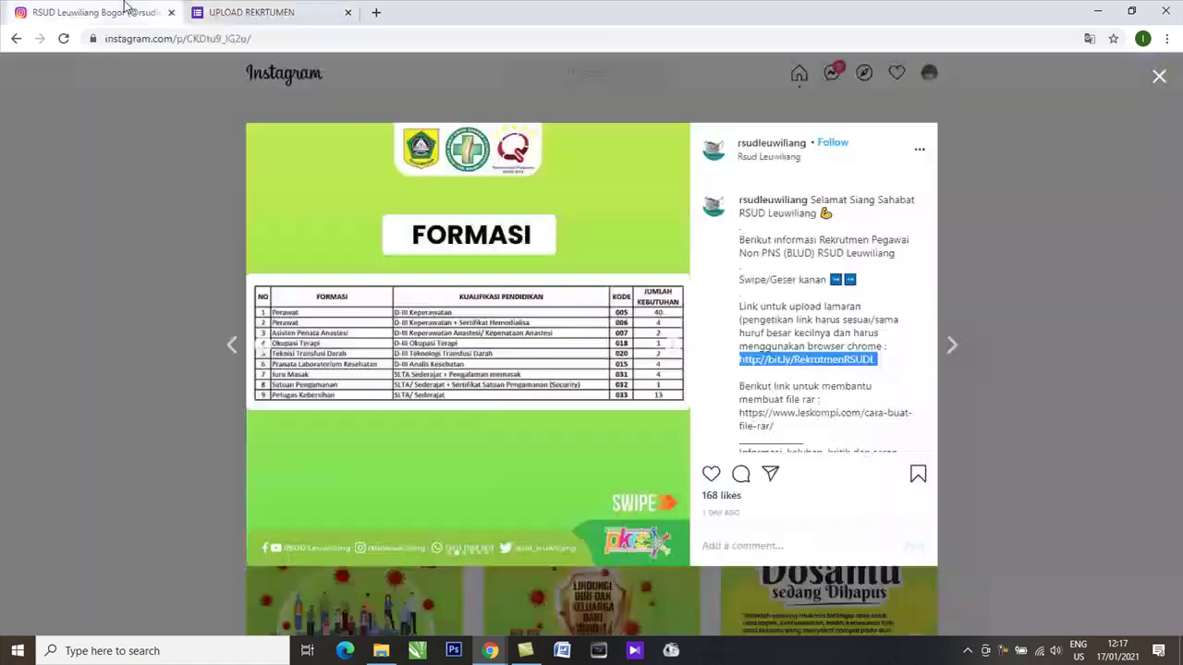
Step: Check the FORMASI table on the Instagram post, then select formation code 005
click(125, 15)
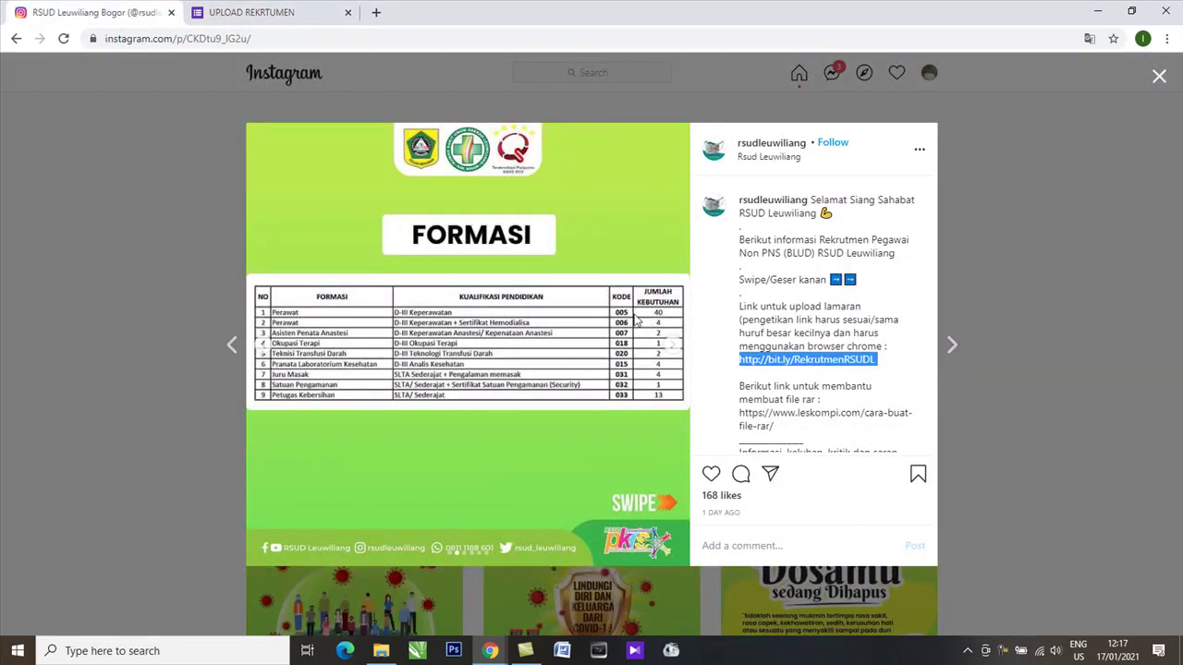
click(295, 12)
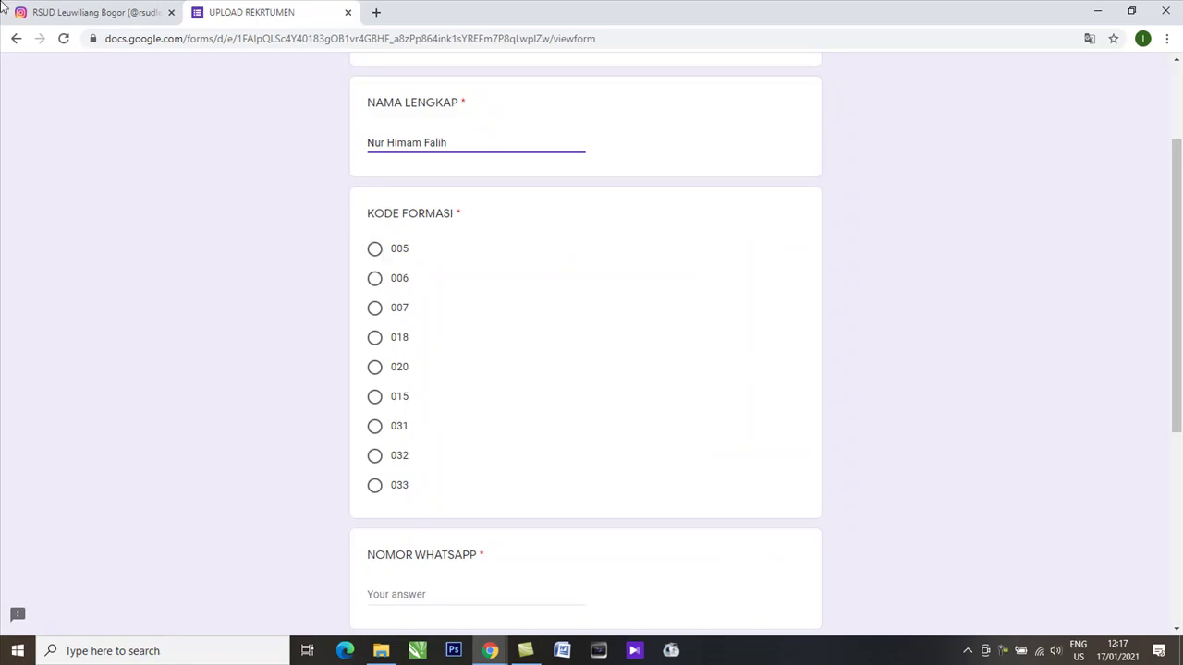
click(46, 11)
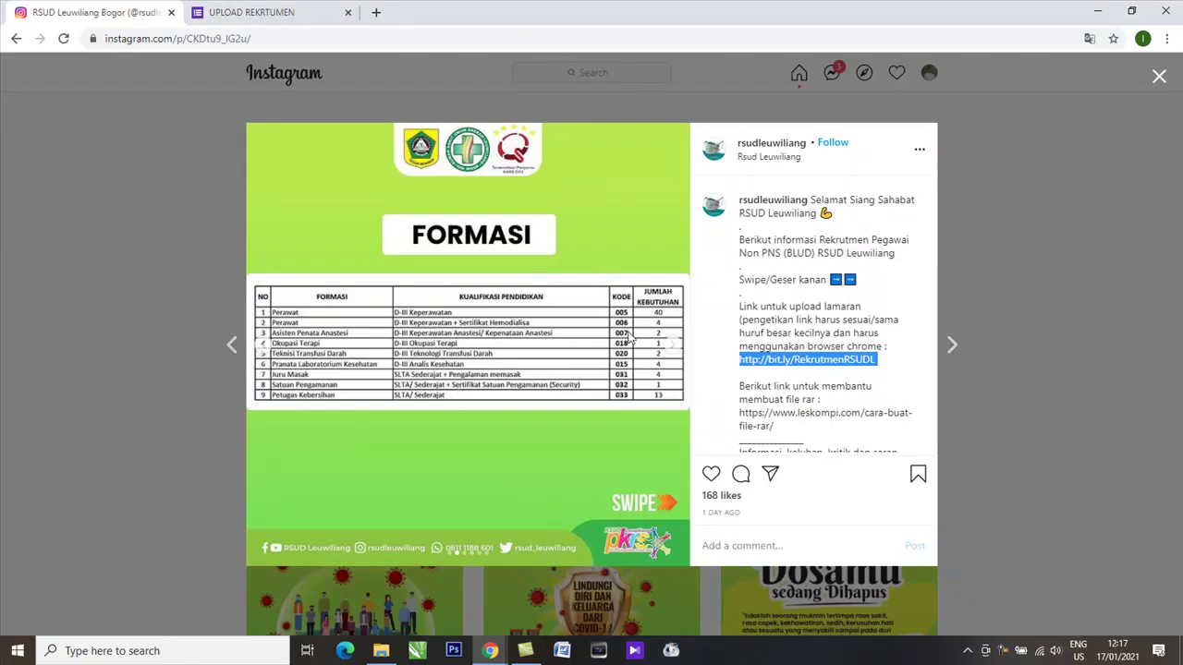
click(267, 12)
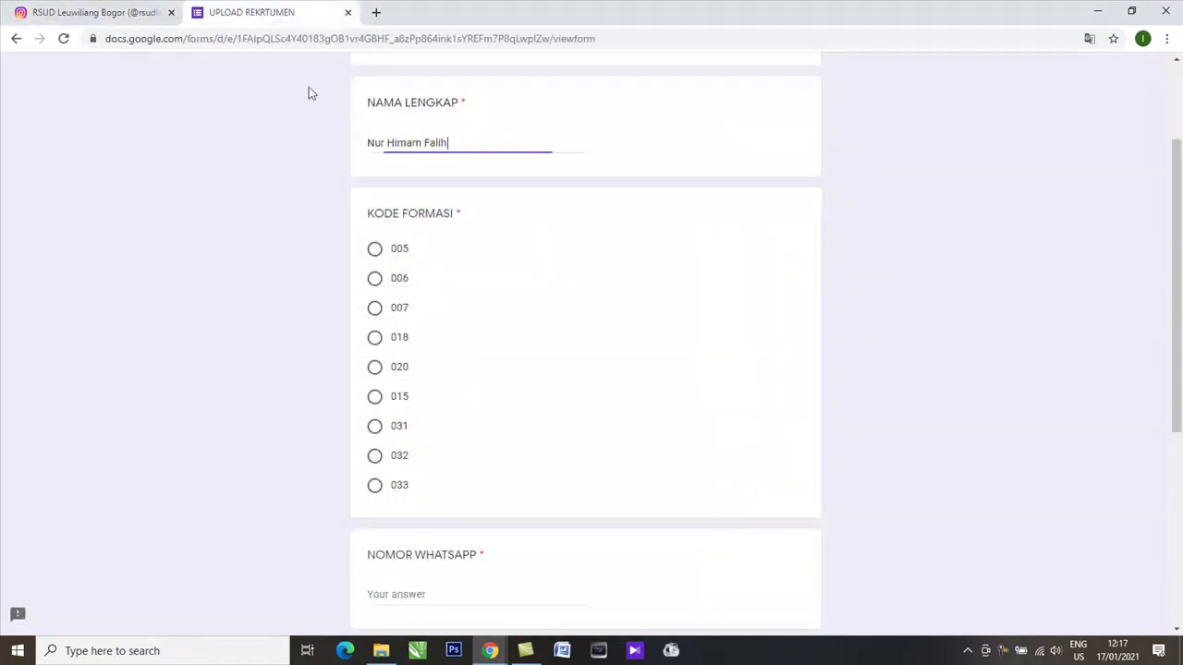
click(374, 251)
scroll(403, 251, down, 1)
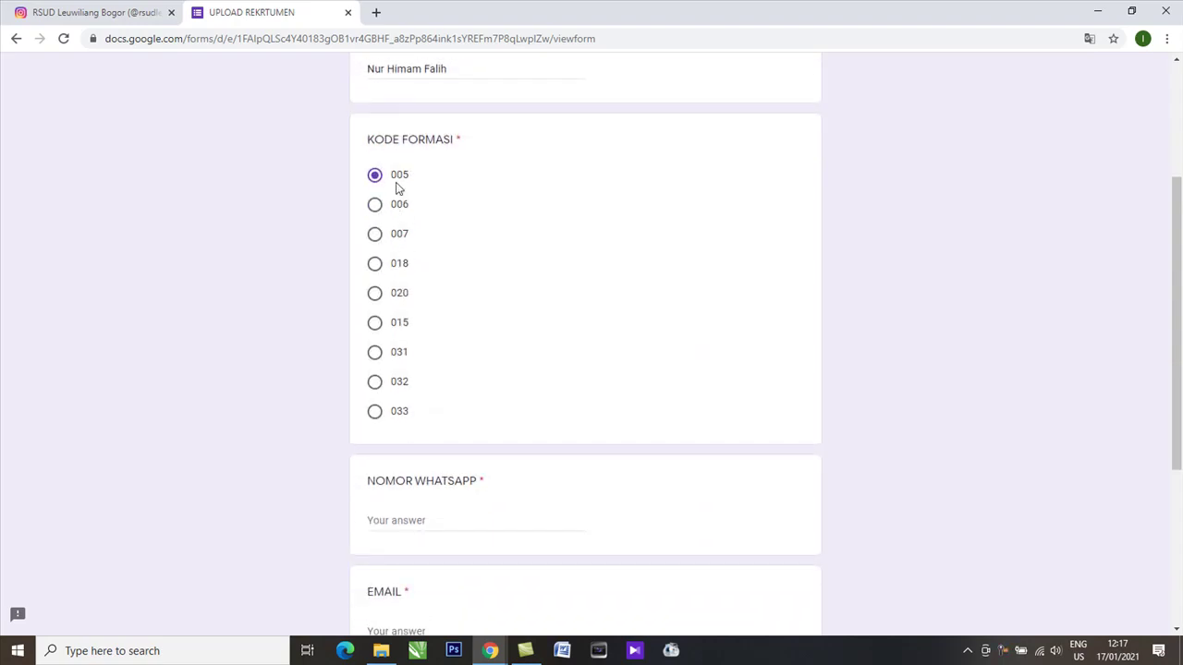
scroll(452, 352, down, 1)
click(462, 443)
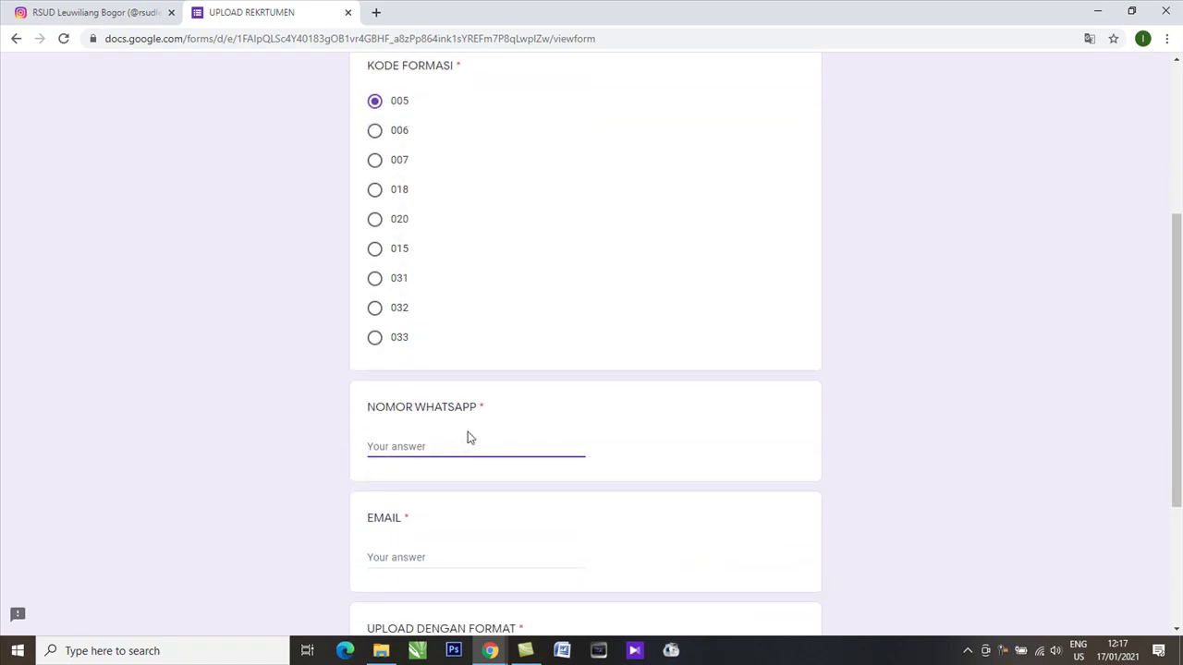
Step: Fill in the applicant's WhatsApp number and e-mail address, then scroll to the upload section
click(396, 560)
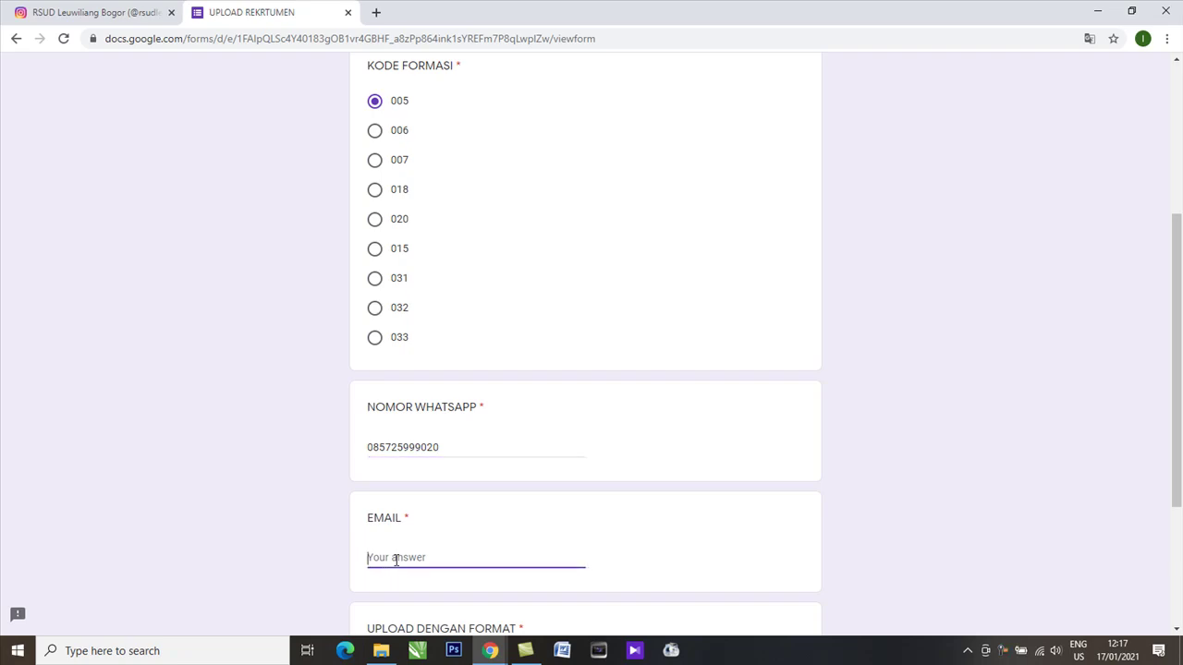
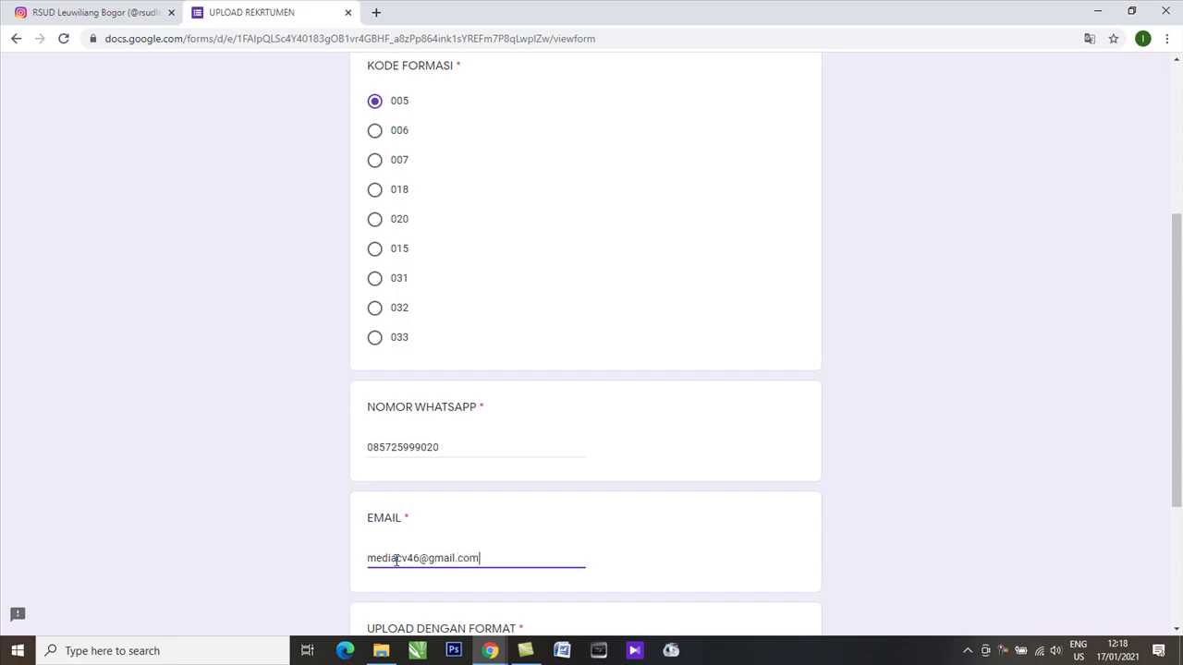
scroll(517, 554, down, 2)
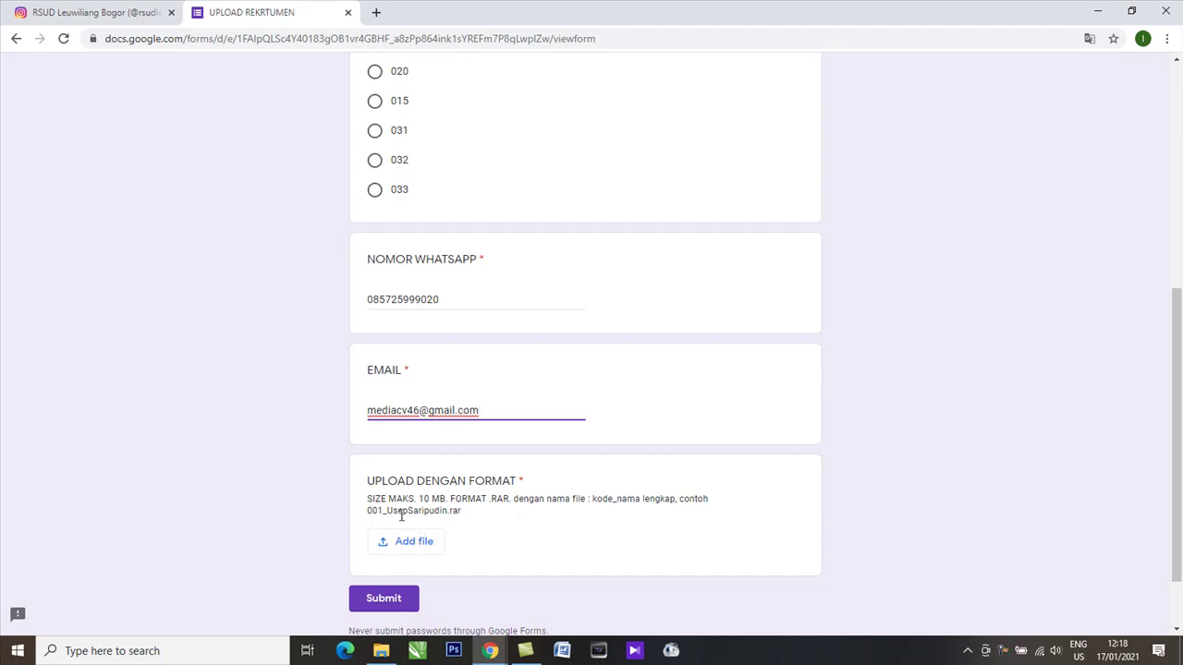
scroll(416, 549, down, 1)
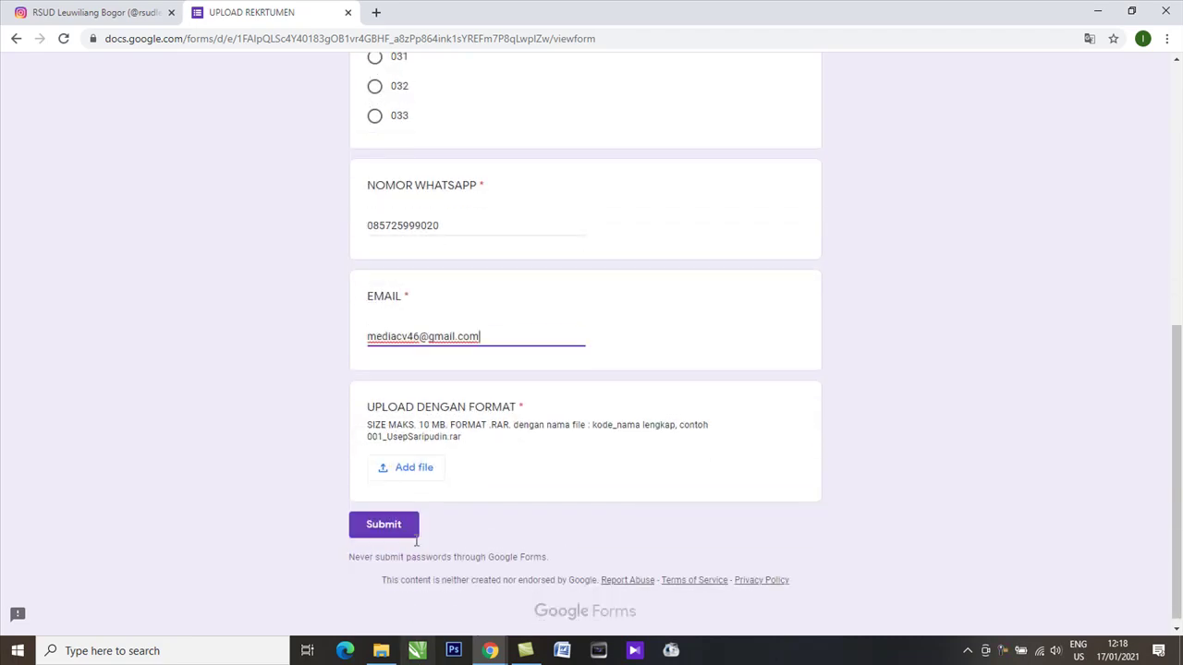
scroll(429, 550, up, 1)
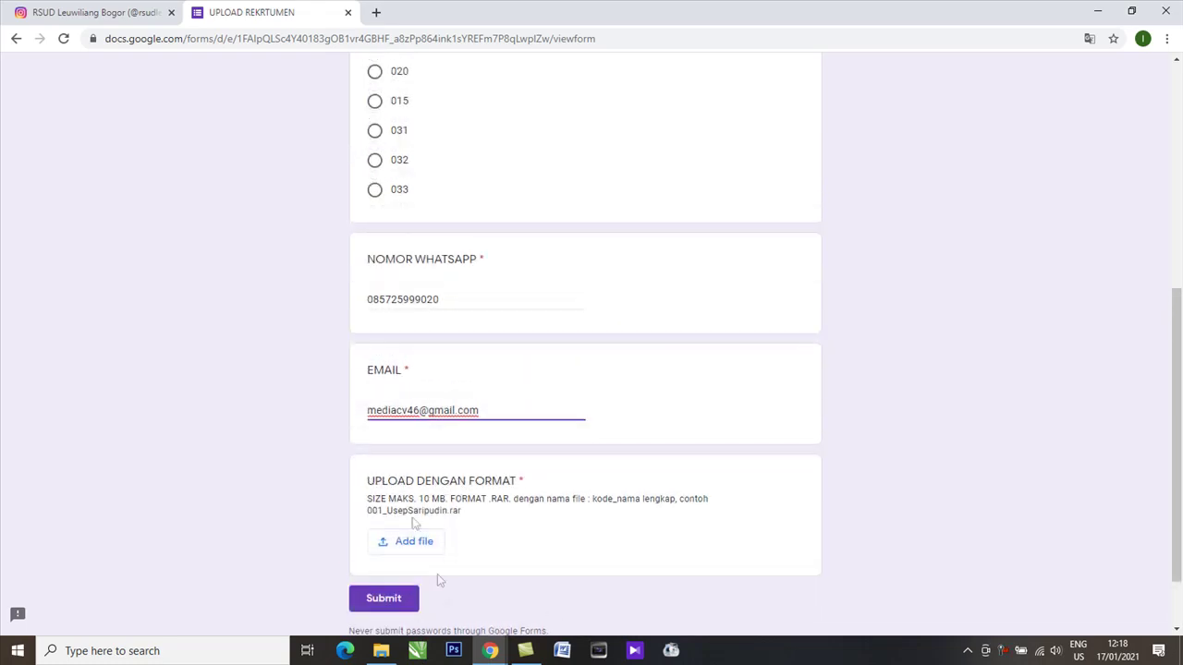
Step: Select all 14 application PDFs in the applicant's folder and add them to a WinRAR archive
mouse_move(384, 650)
click(411, 619)
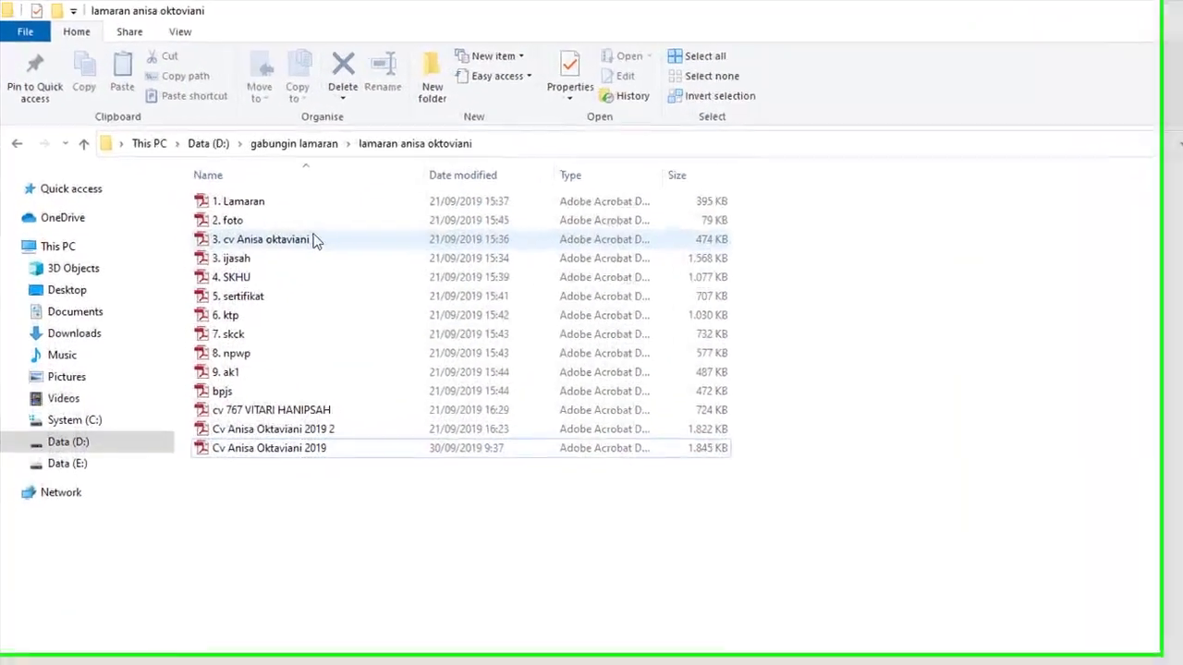
click(256, 193)
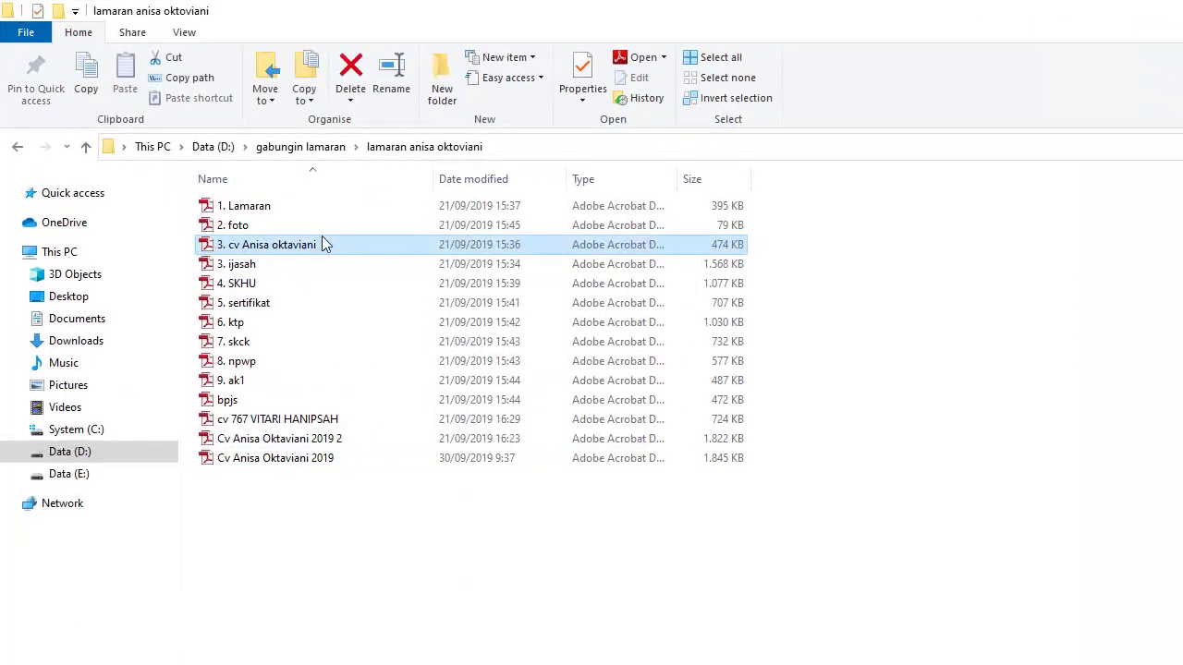
key(Down)
key(Down)
key(Down)
key(Down)
key(Down)
key(Down)
key(Down)
key(Down)
key(Down)
key(Down)
key(Down)
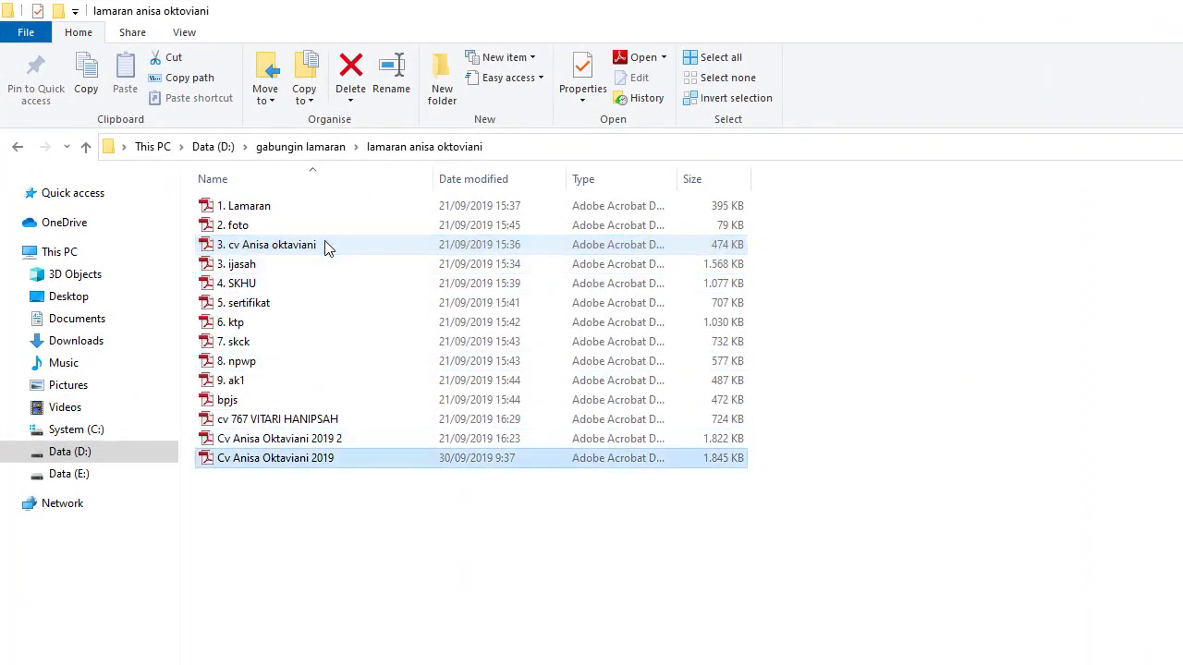
key(Up)
key(4)
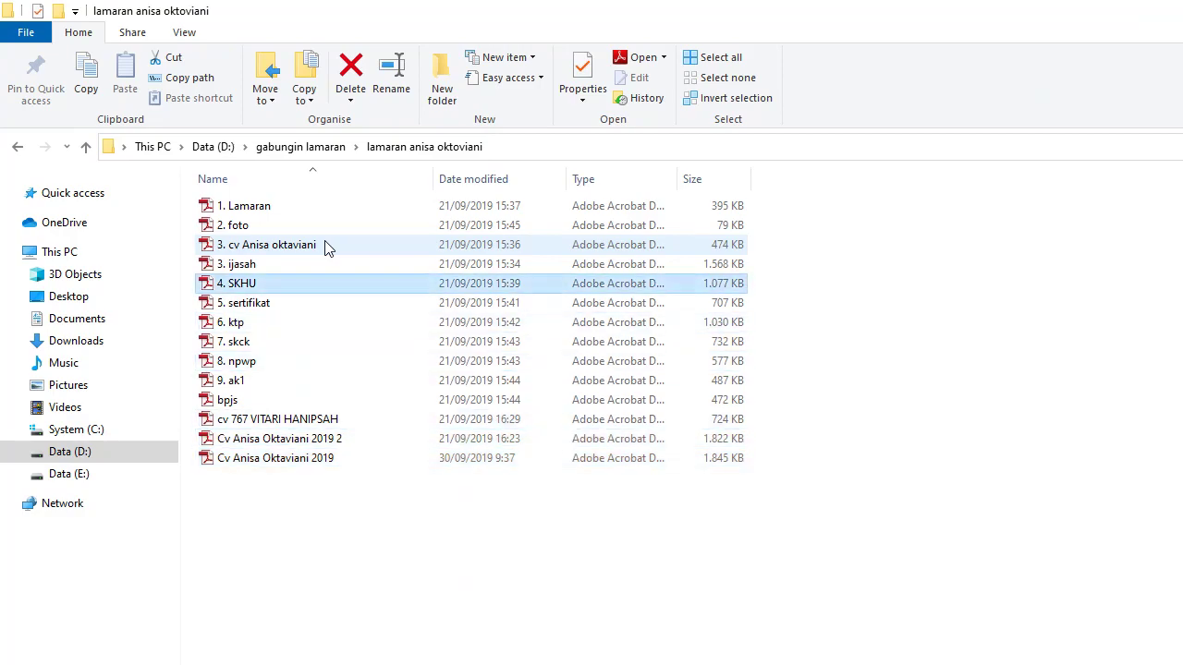
key(Up)
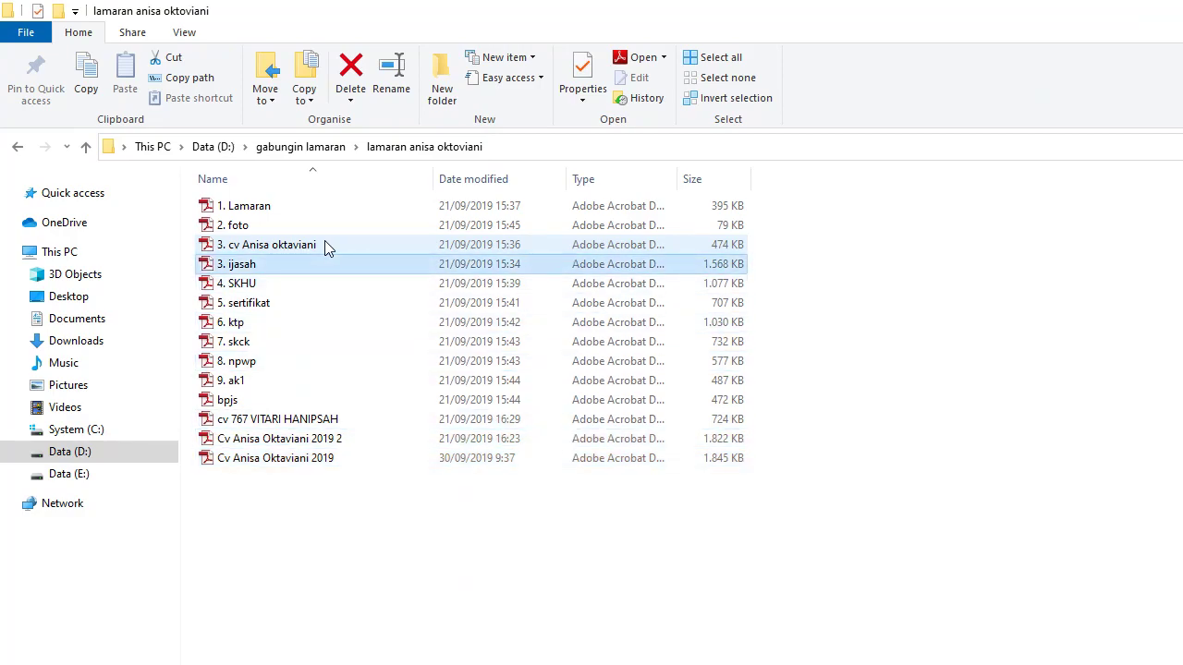
key(ctrl+a)
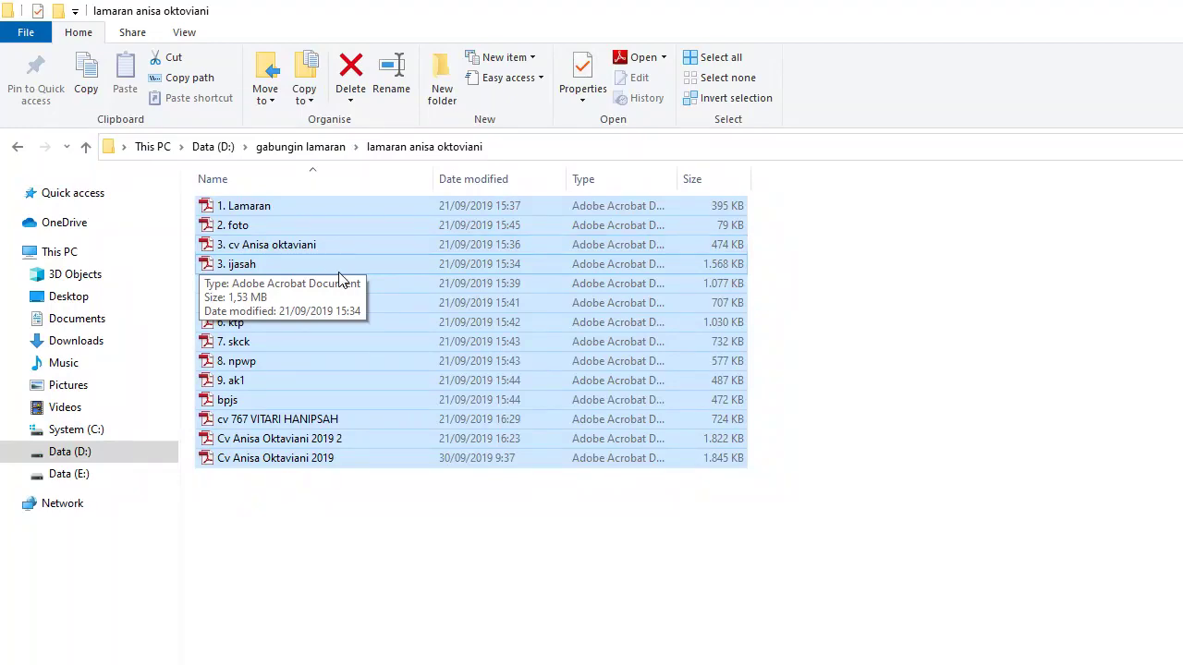
right_click(541, 286)
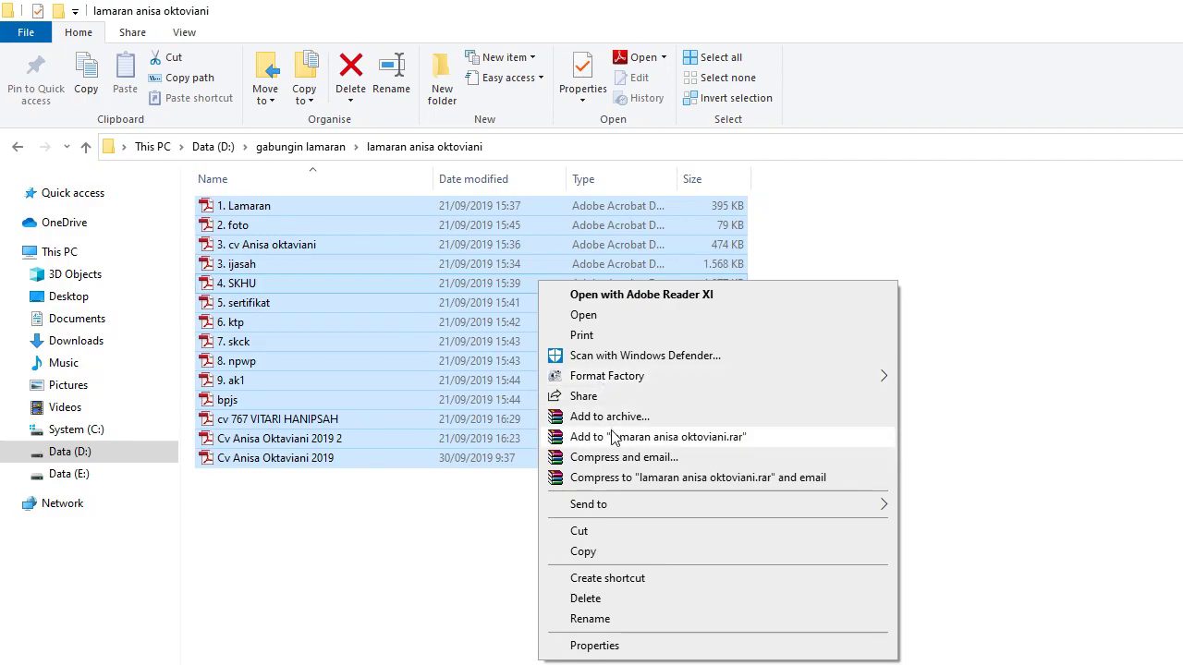
click(697, 440)
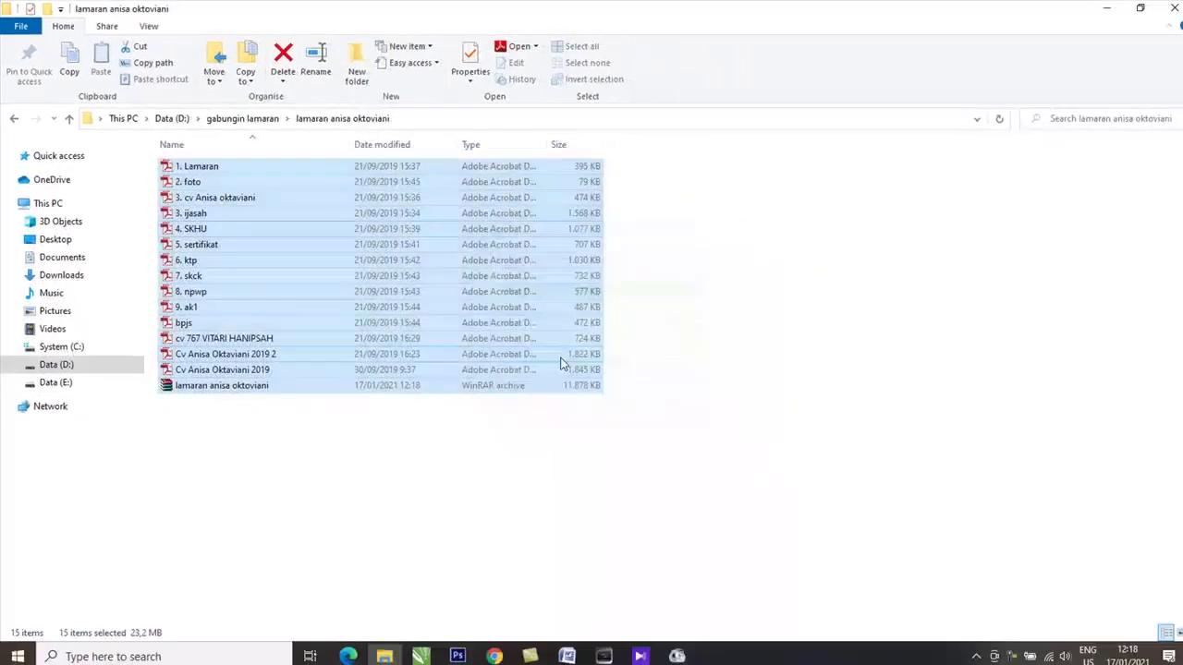
click(301, 403)
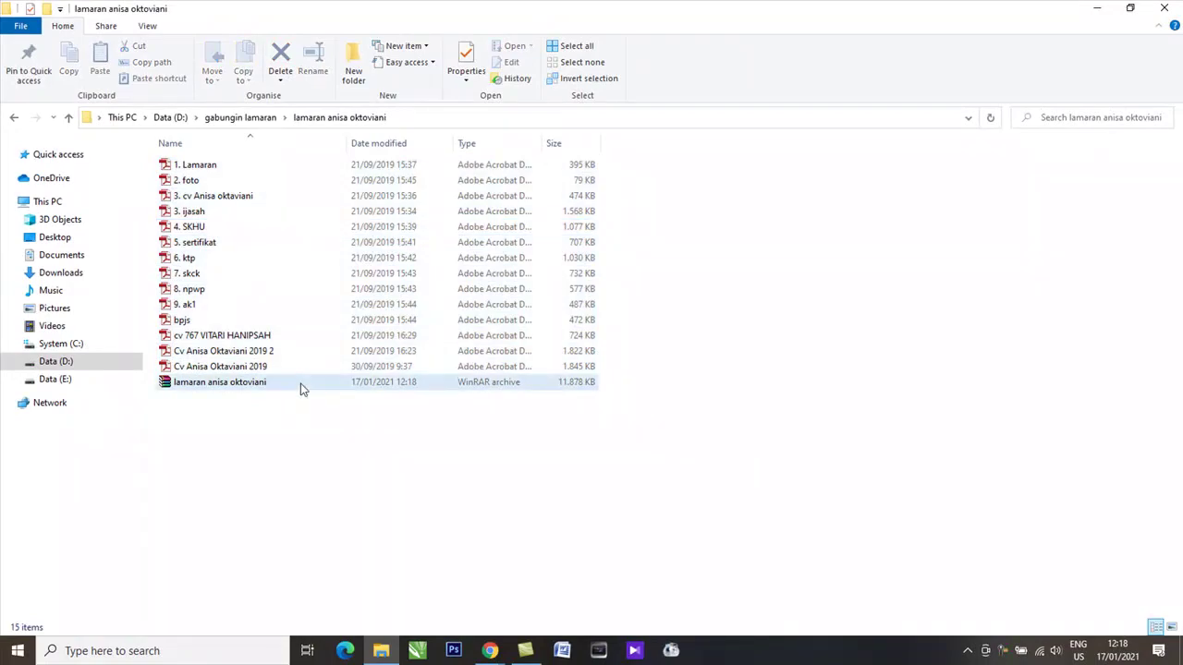
Step: Return to the Chrome form's UPLOAD DENGAN FORMAT question showing max 10 MB, .RAR
click(299, 389)
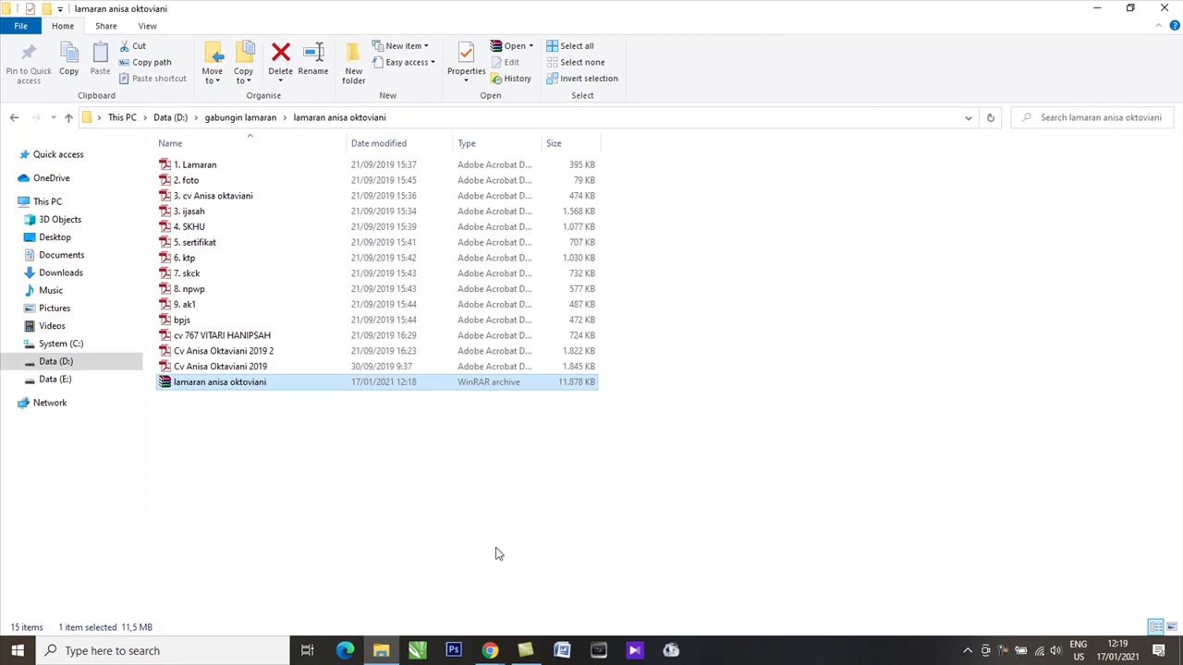
click(490, 651)
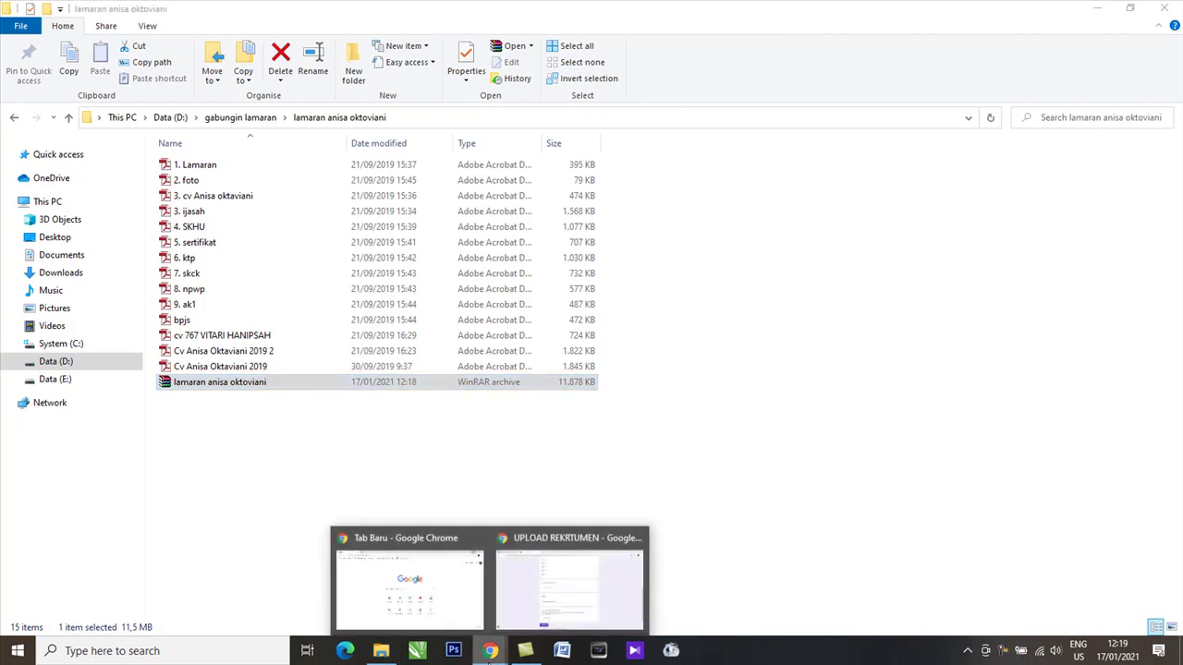
click(575, 592)
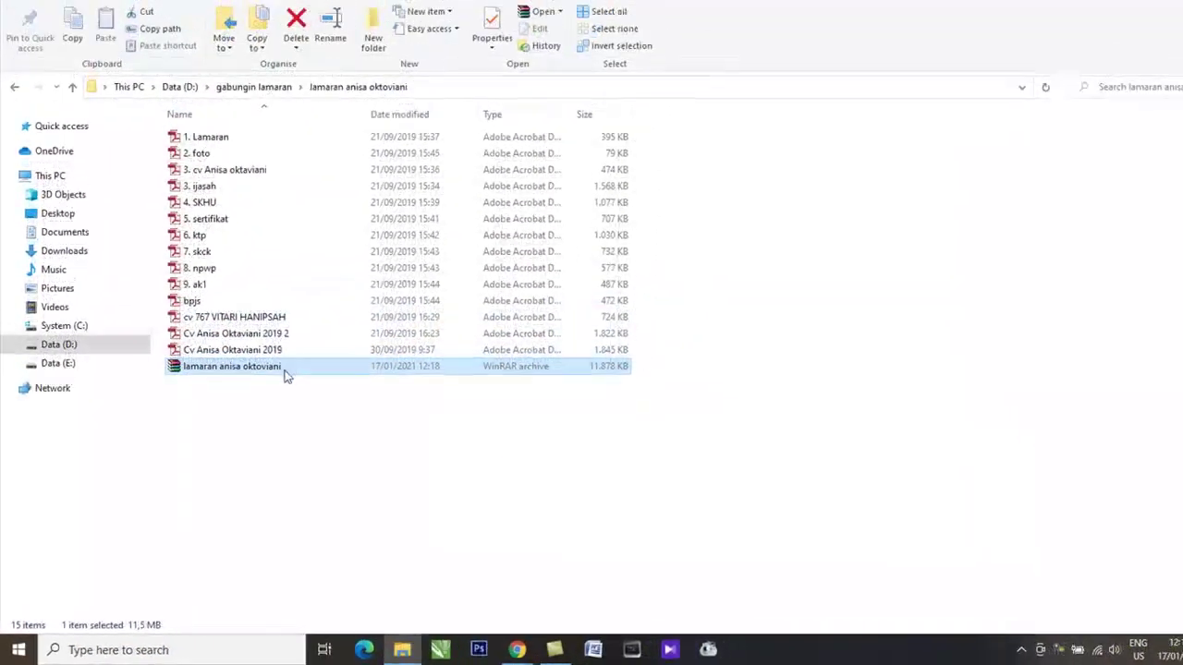
Step: Rename the RAR archive to 005_ followed by the applicant's name
right_click(284, 366)
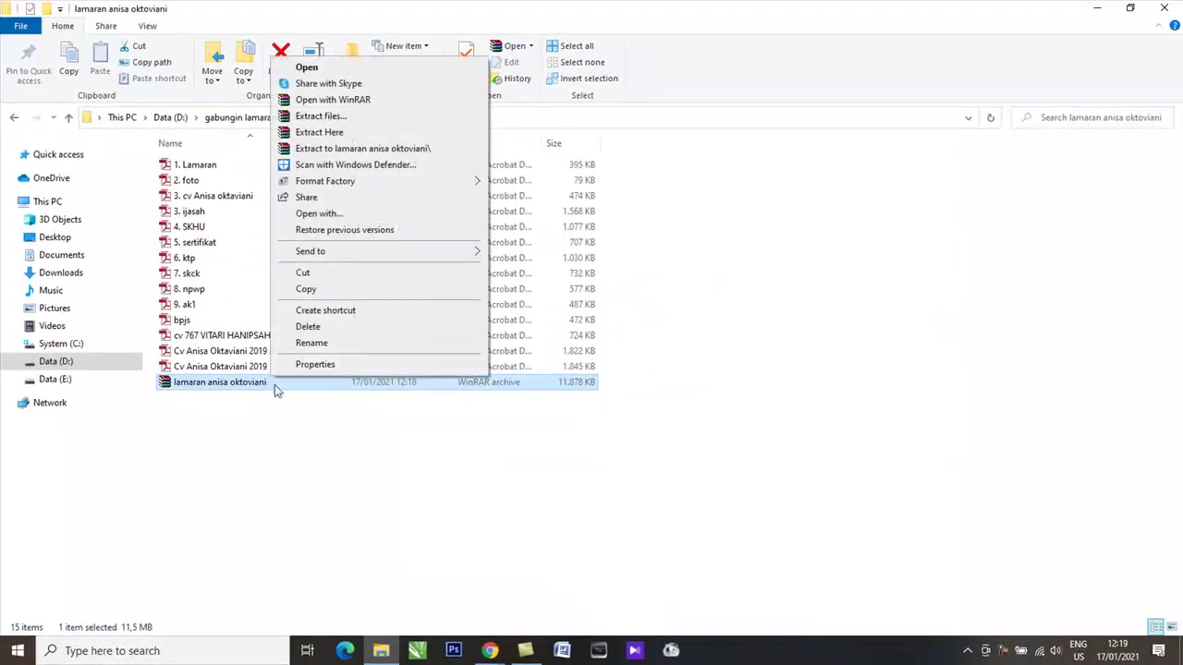
click(311, 349)
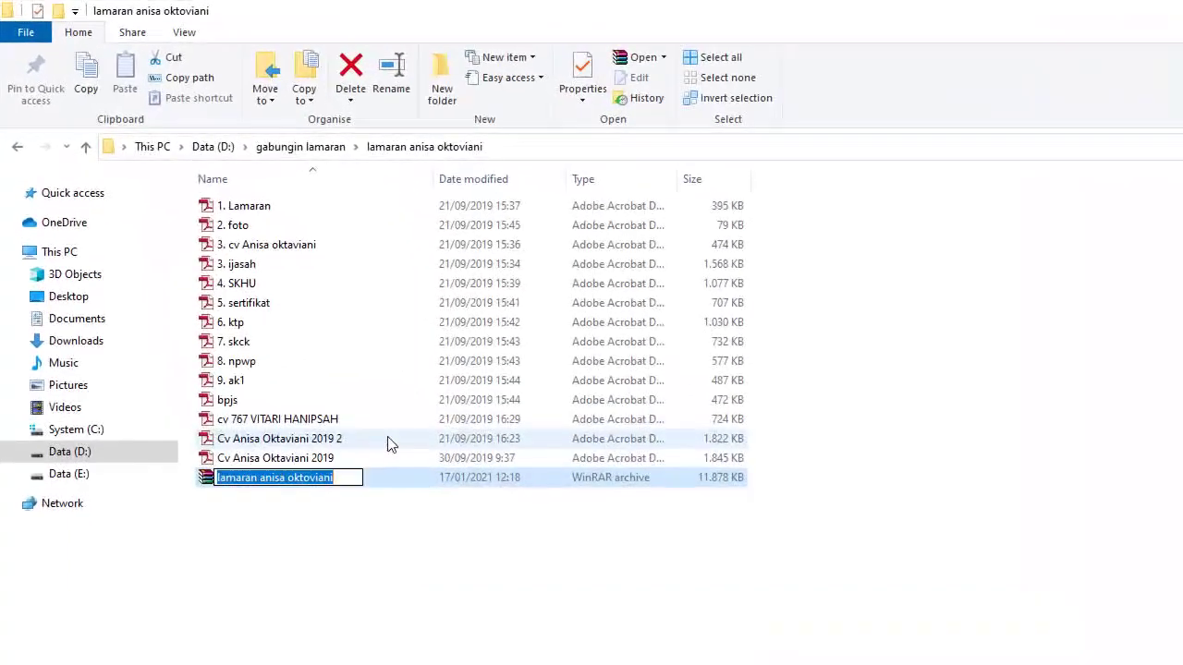
text(005)
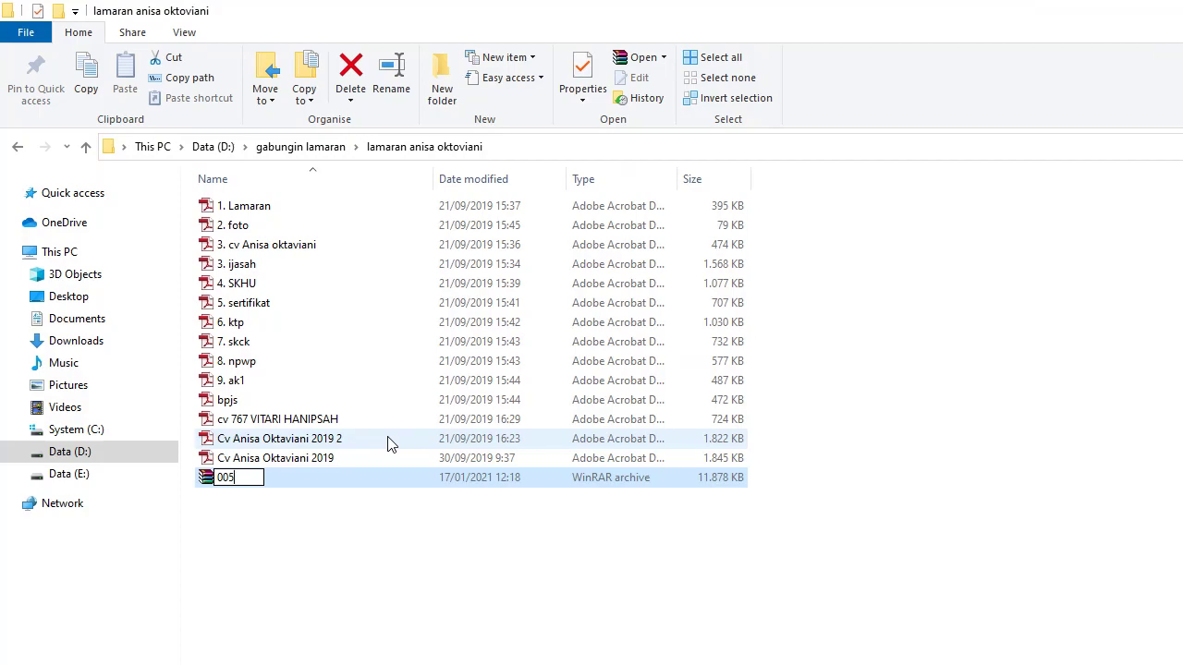
text(-)
key(BackSpace)
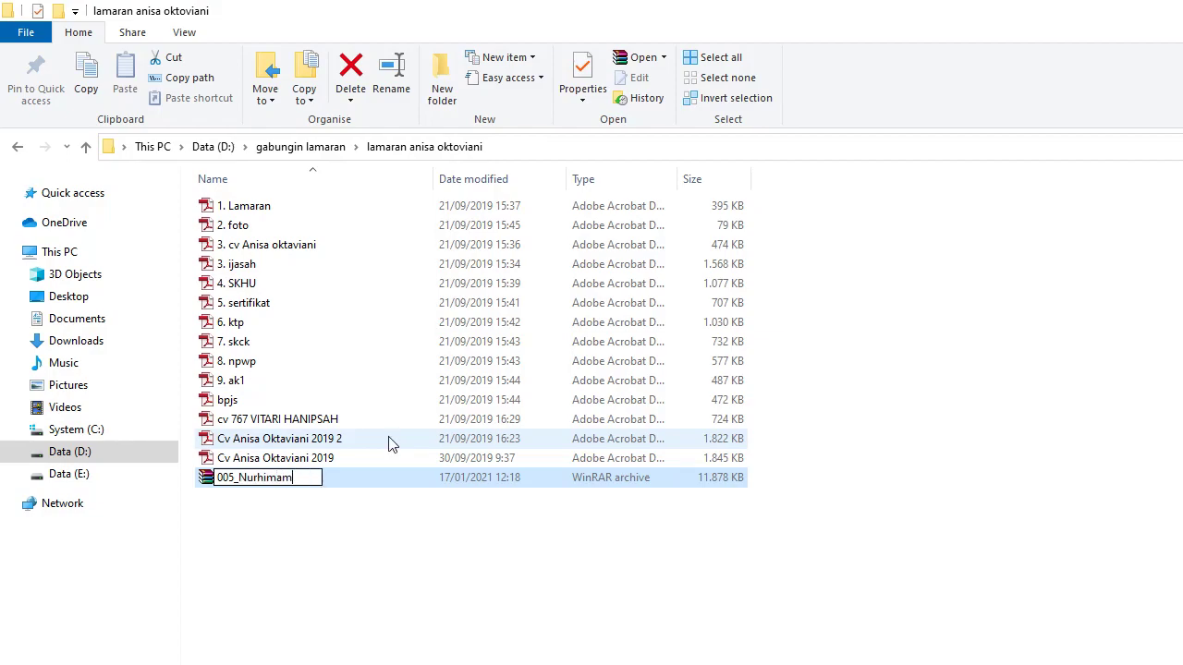
key(Return)
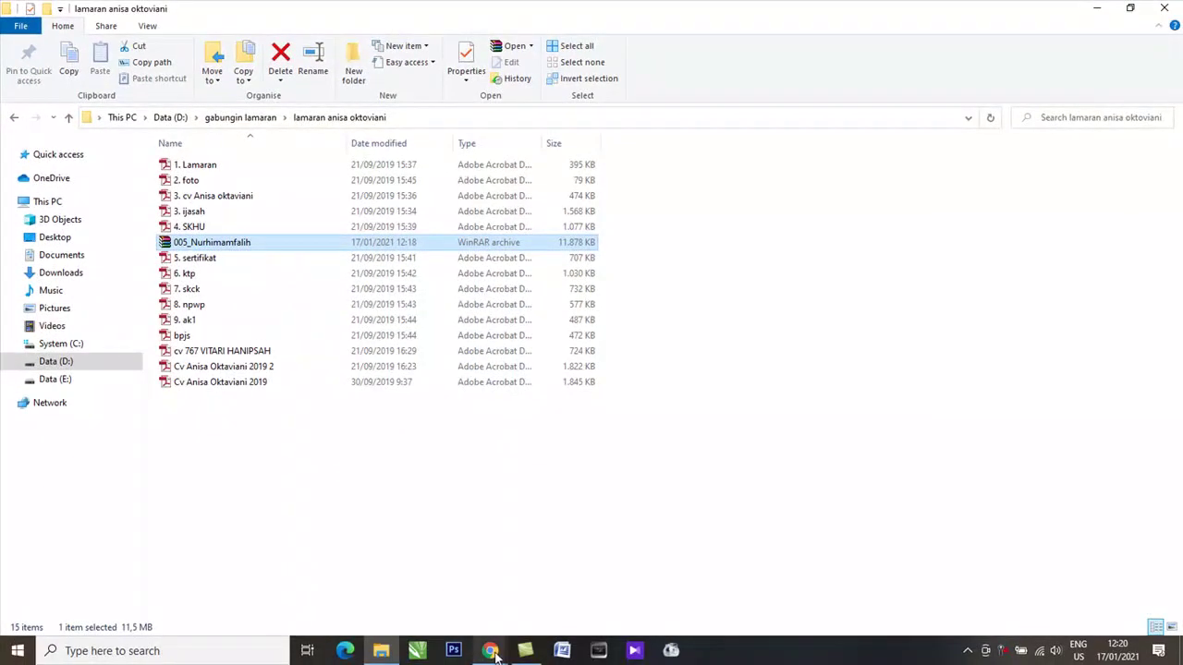
Step: Drag the renamed RAR archive into the upload question's Insert file window
mouse_move(490, 647)
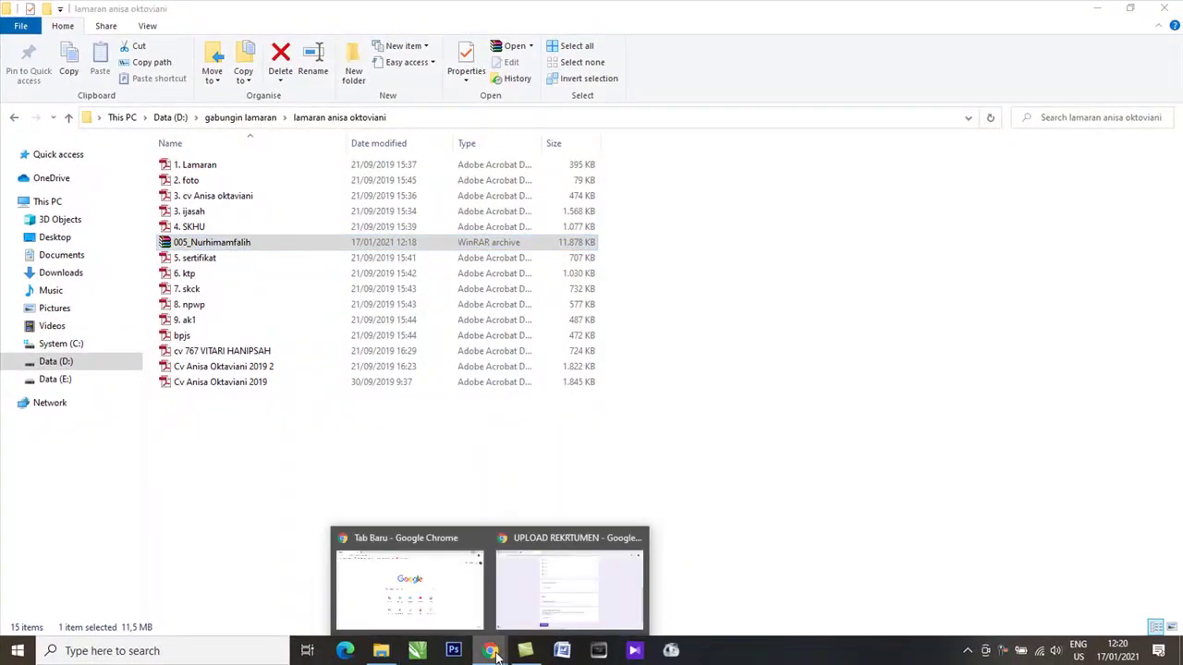
mouse_move(554, 607)
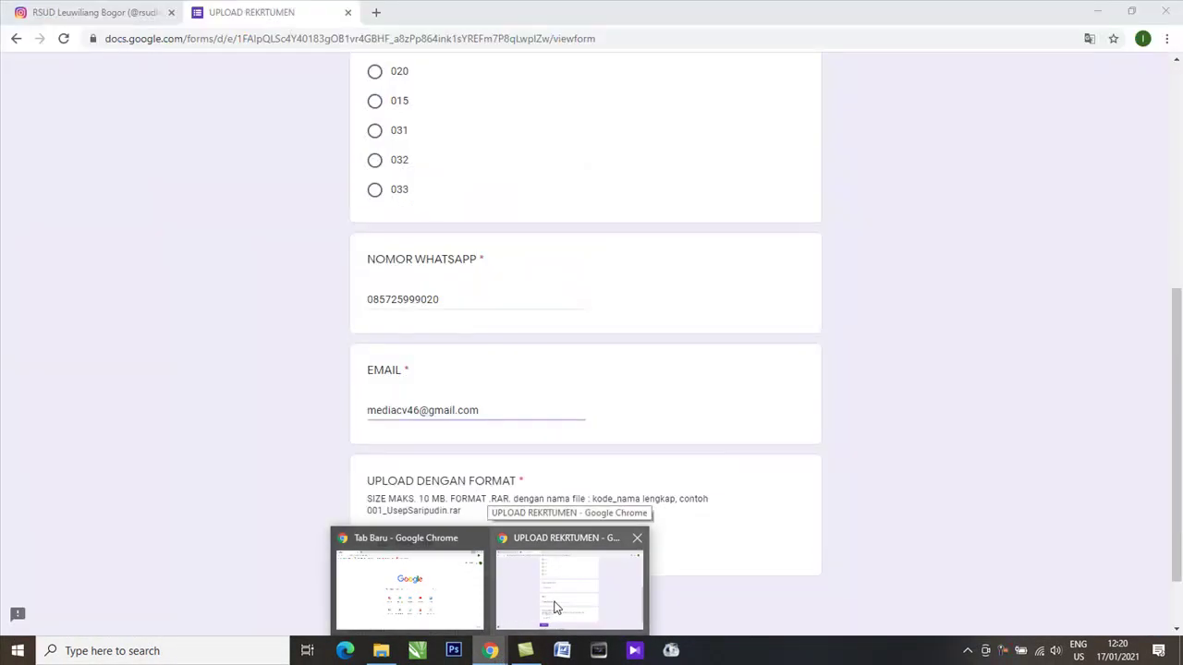
click(554, 607)
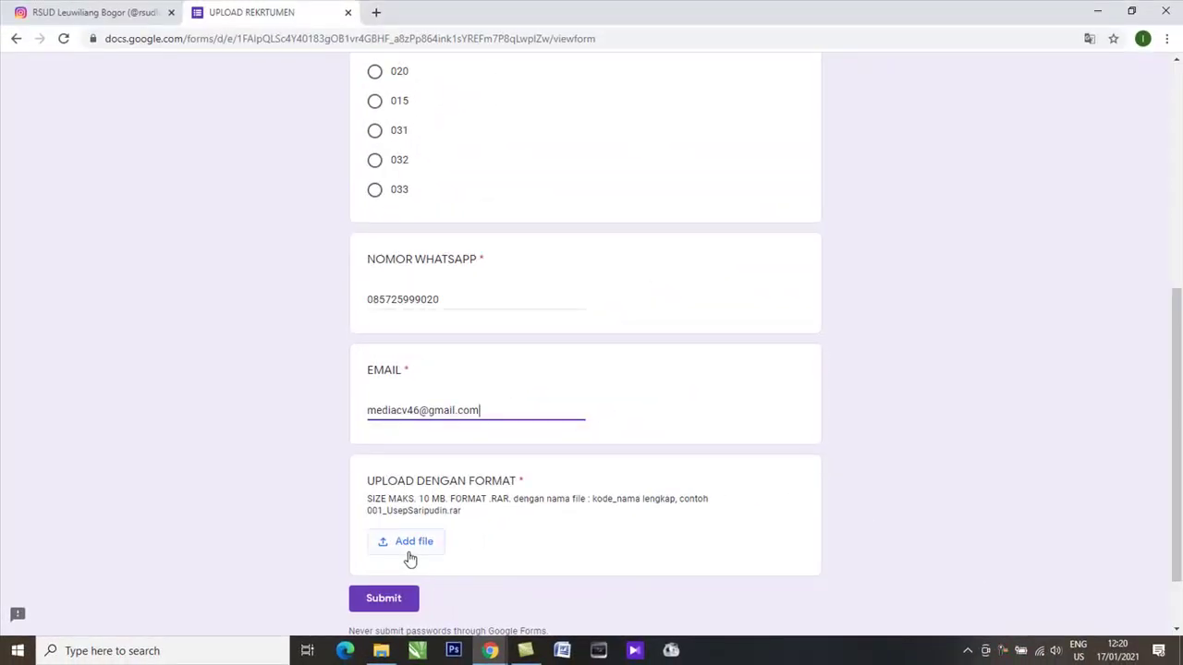
click(408, 552)
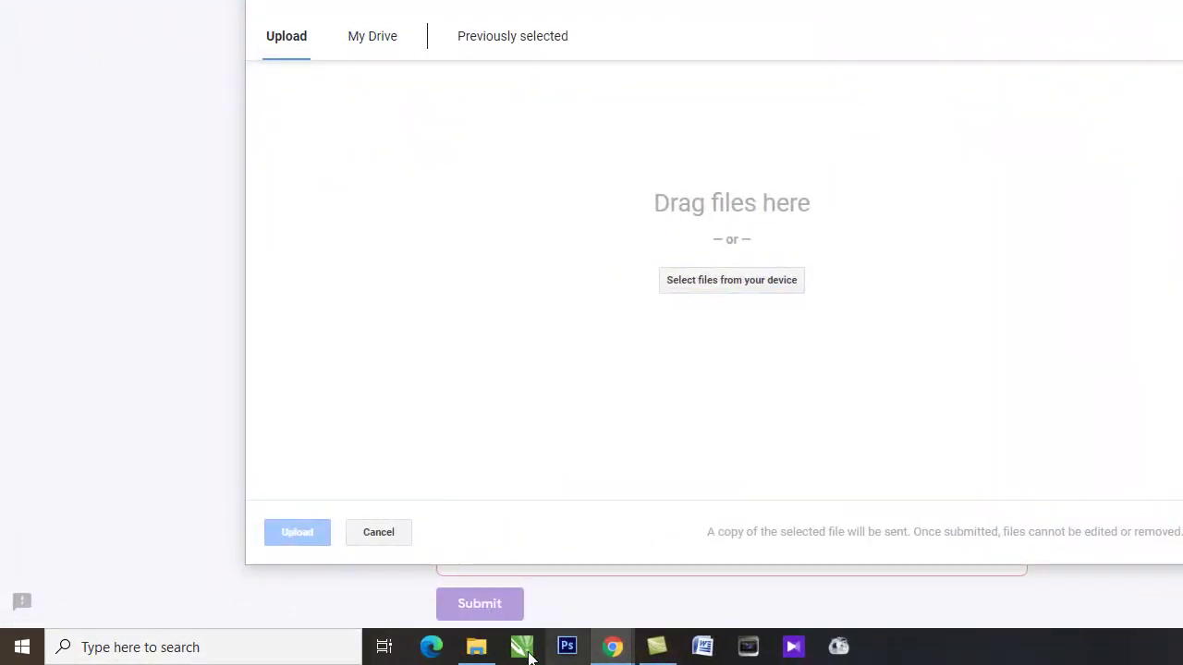
click(476, 647)
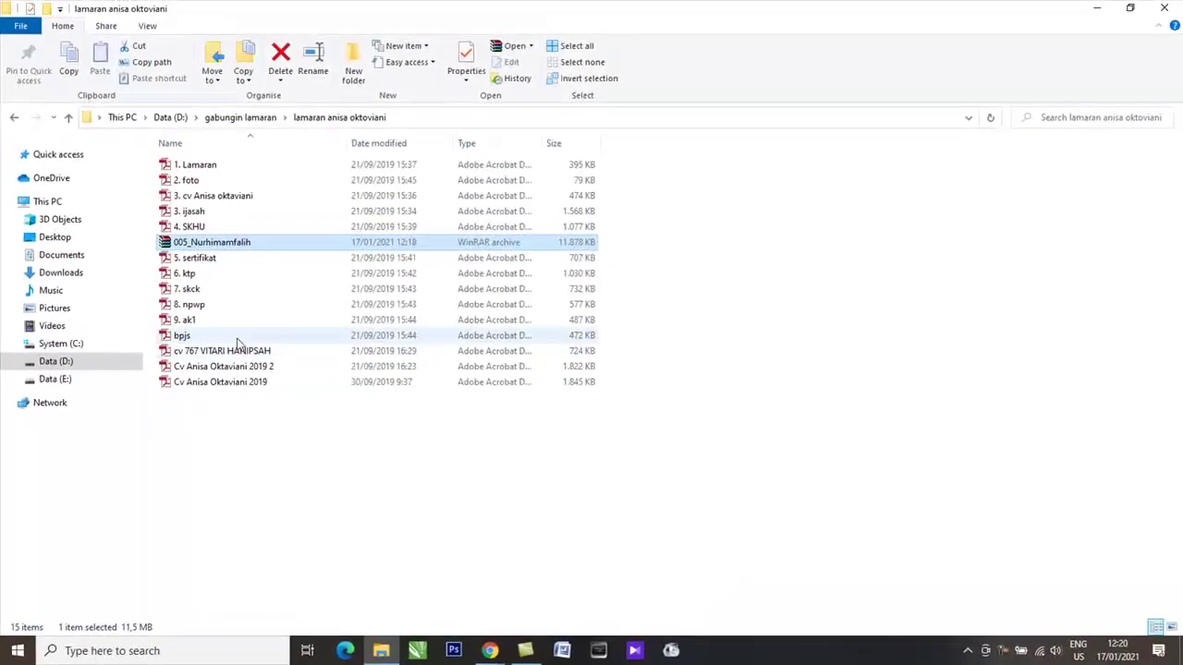
drag(222, 242, 487, 632)
drag(565, 632, 730, 300)
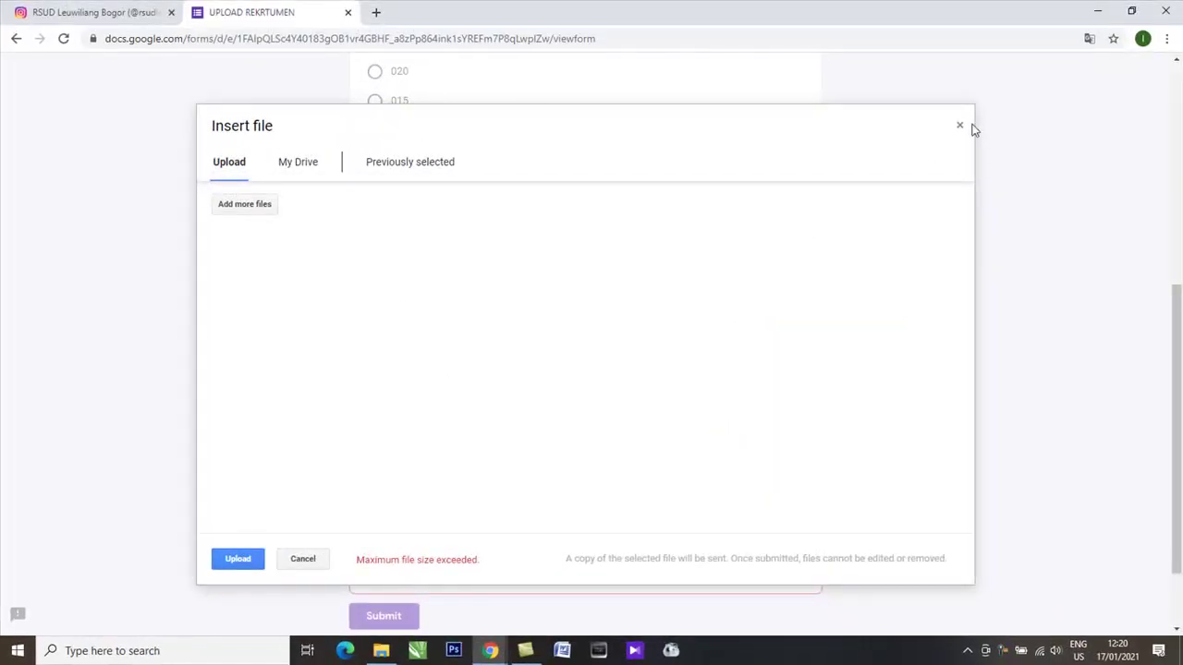
Step: Dismiss the Insert file window after the file-size error and go back to the Instagram post
click(959, 126)
scroll(501, 398, down, 1)
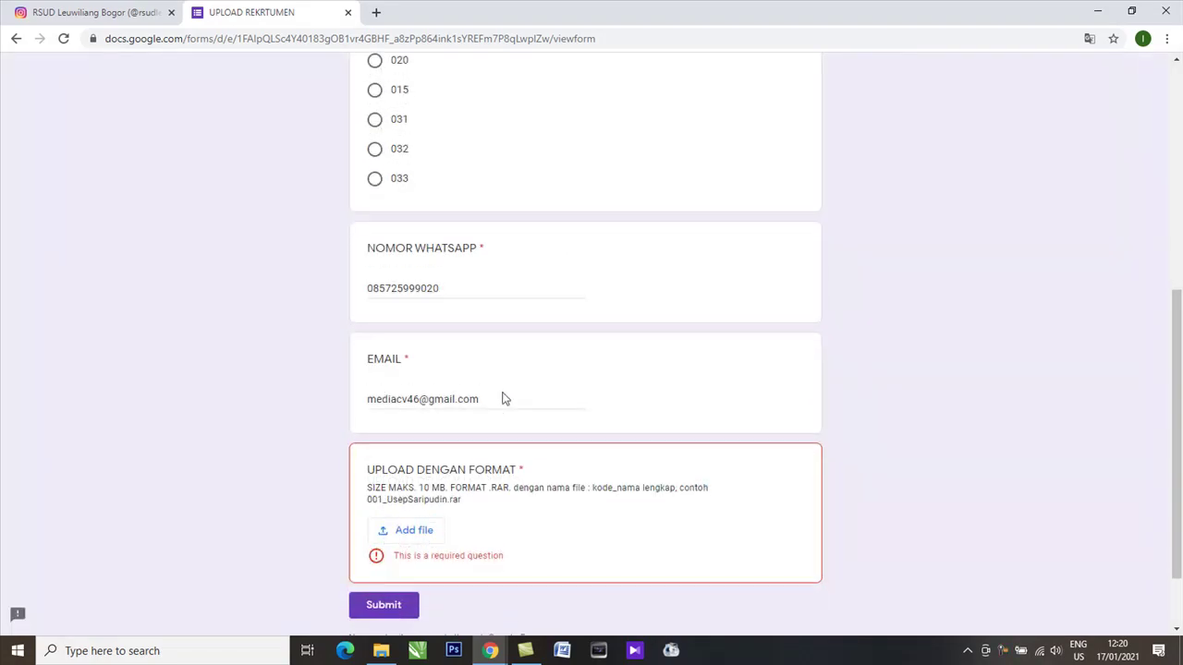
scroll(507, 404, up, 3)
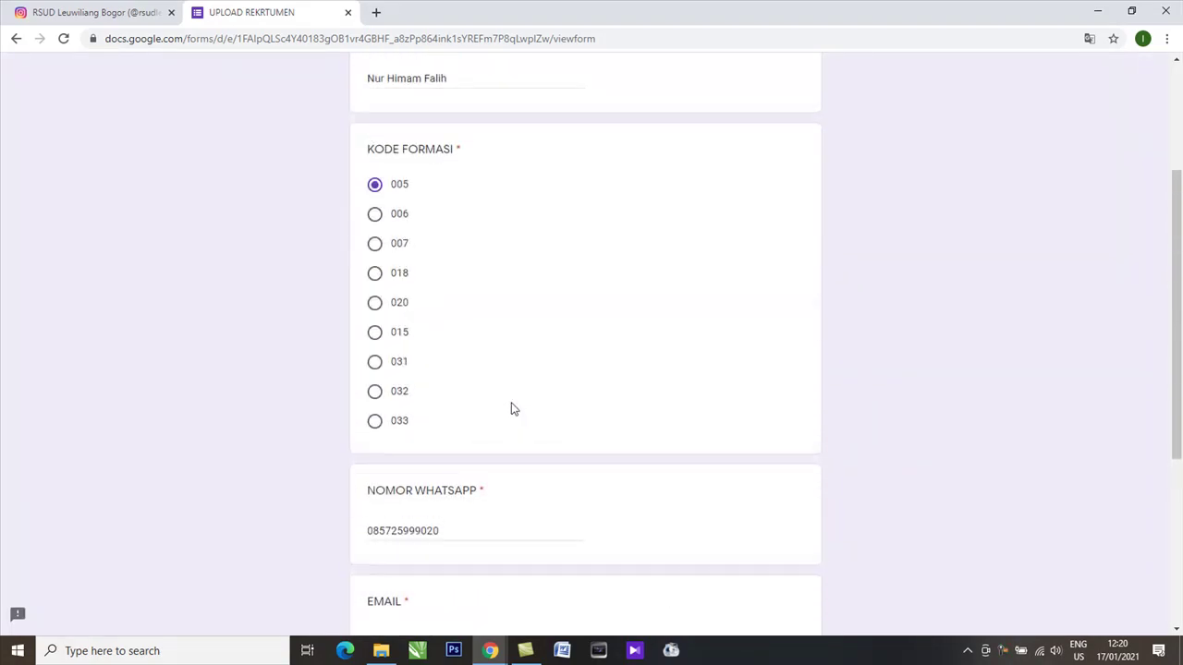
scroll(514, 408, up, 1)
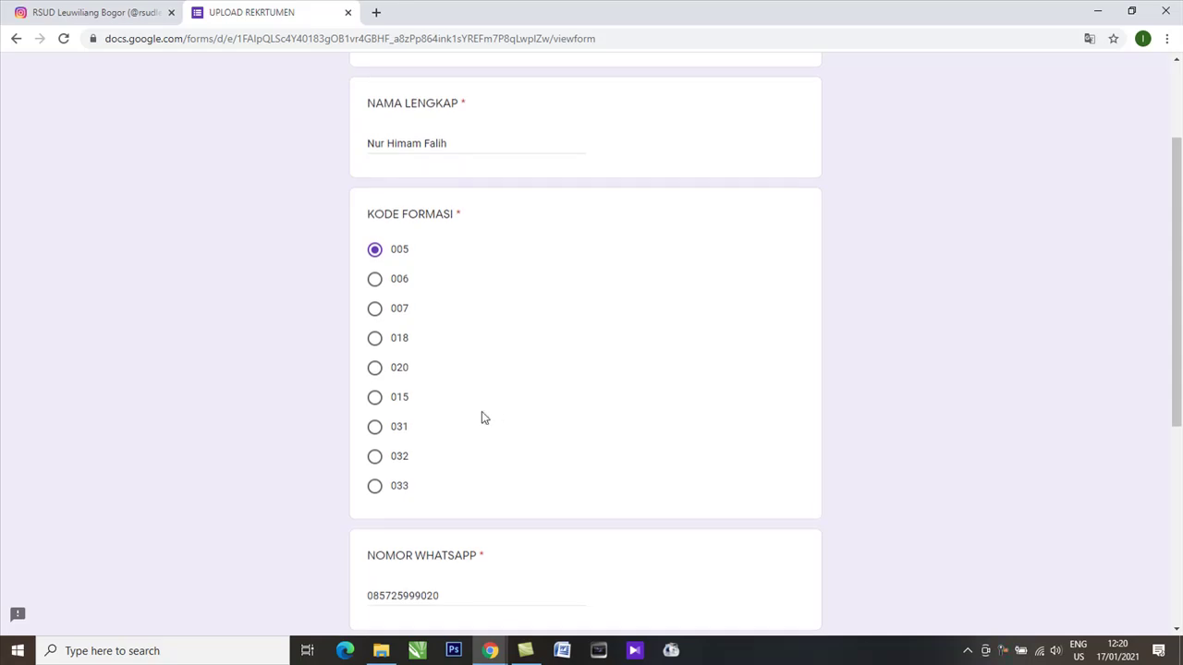
scroll(481, 417, up, 2)
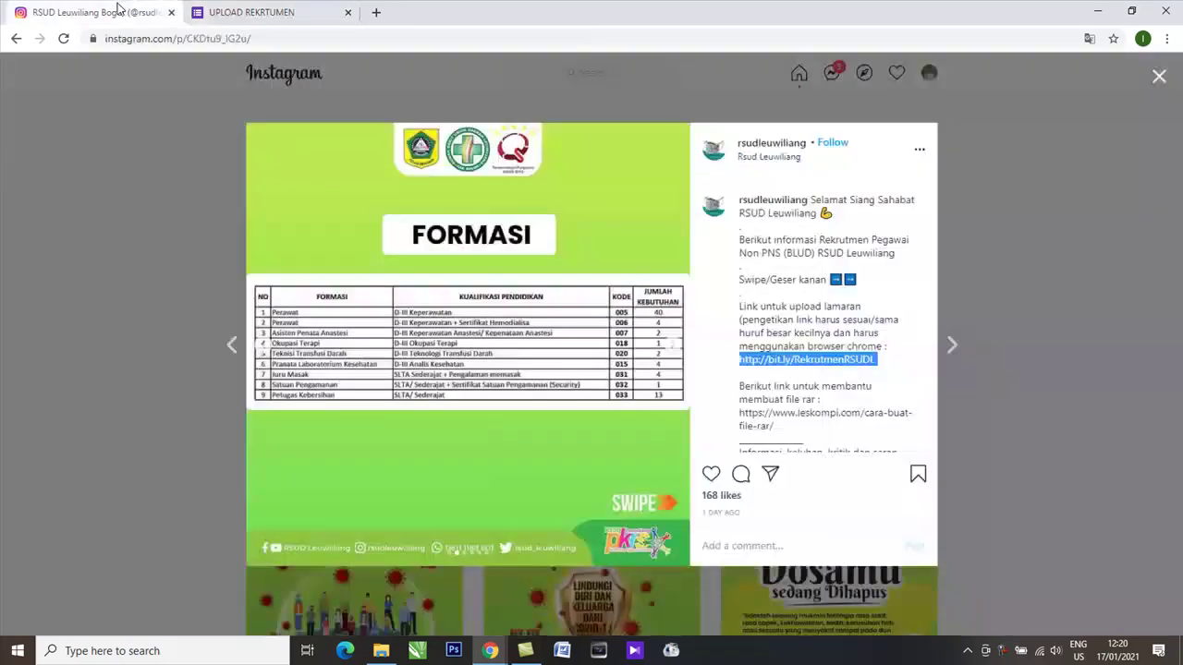
click(126, 12)
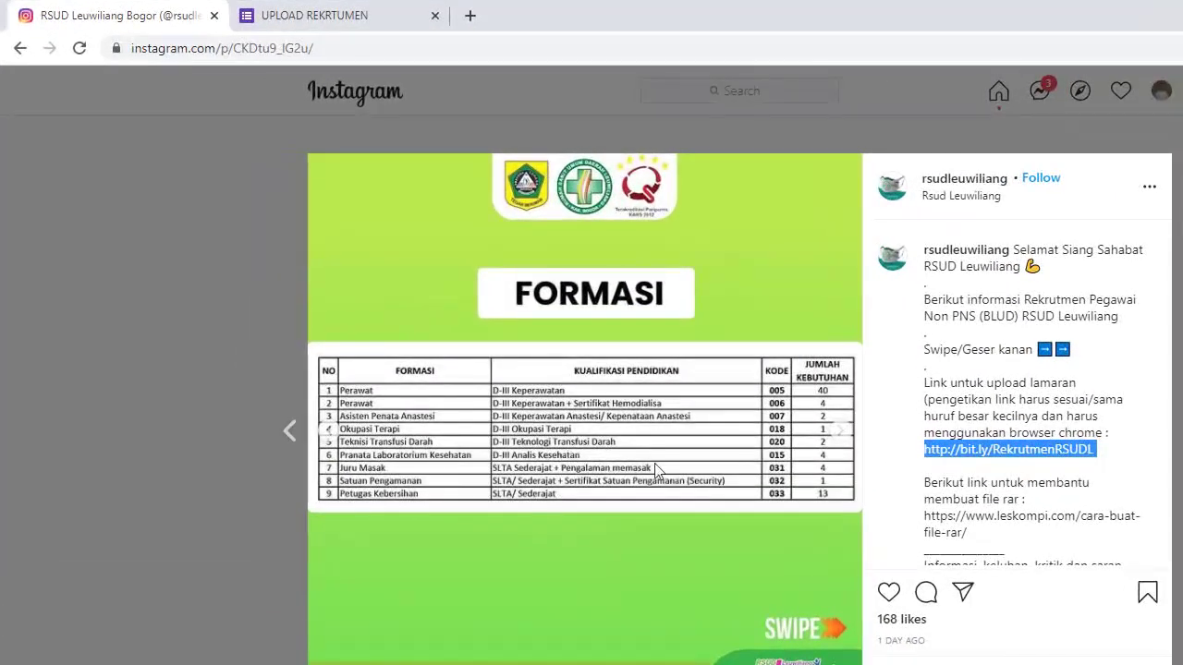
Step: Advance the recruitment post carousel past PERSYARATAN to the JADWAL schedule slide
click(842, 434)
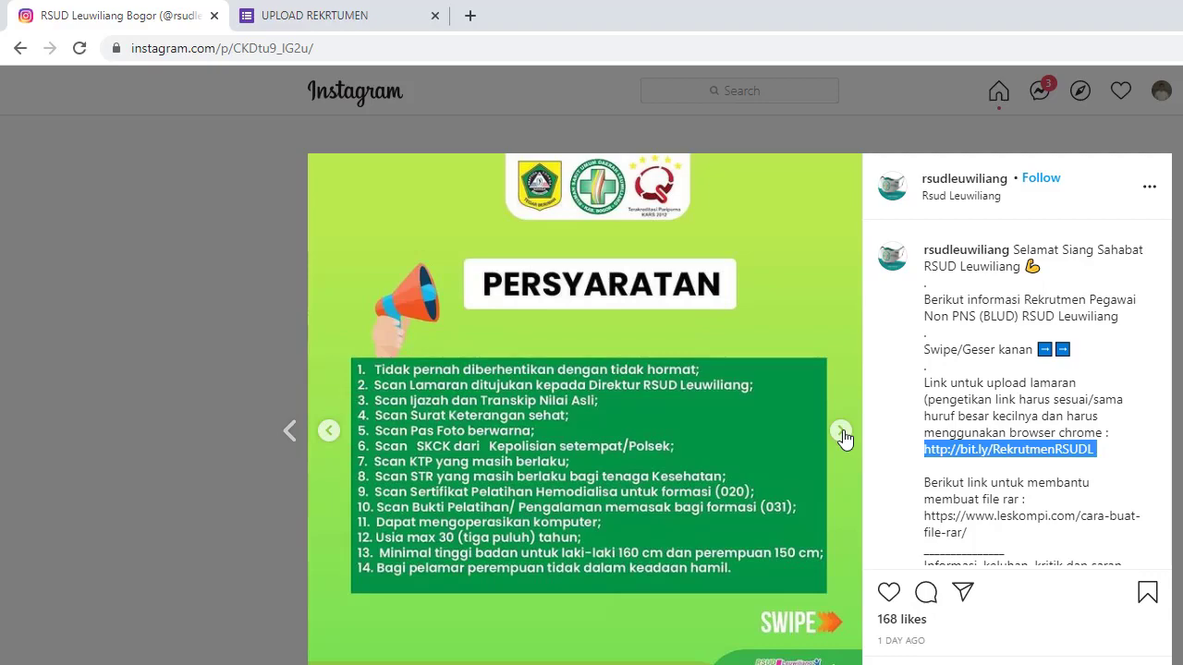
click(841, 435)
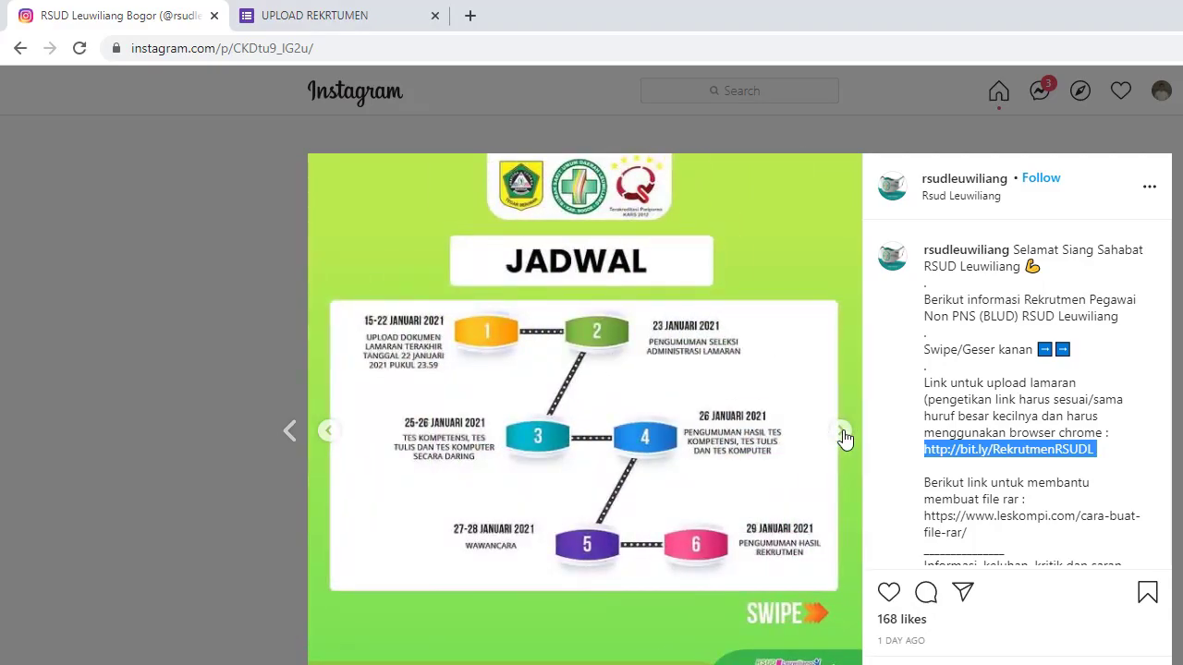